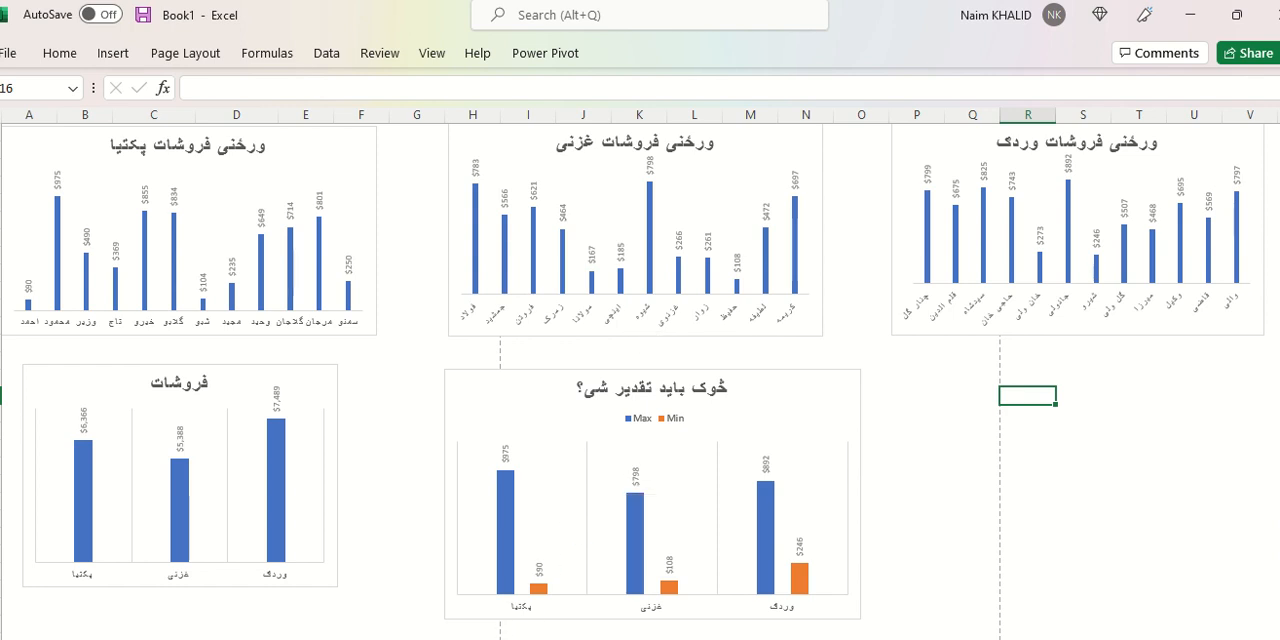
# Insert a 2-D clustered column chart from the پکتیا table's representative and sales columns, A2:B14, on the data sheet.
pyautogui.hotkey('ctrl', 'pageup')
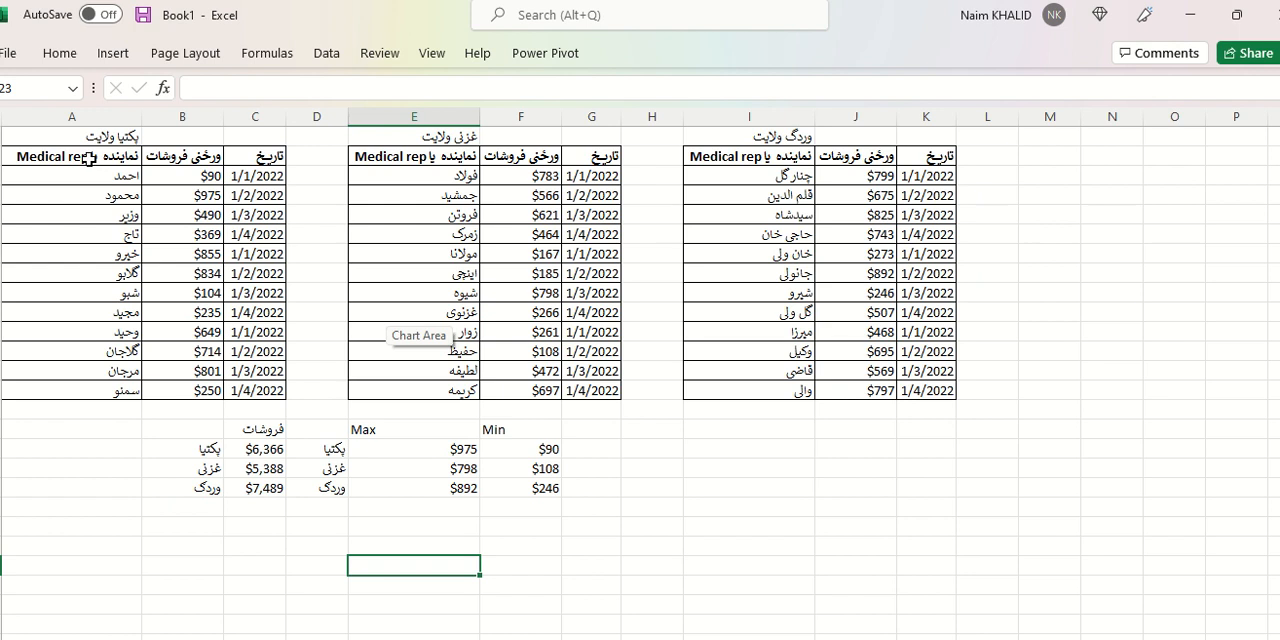
pyautogui.moveTo(89, 157); pyautogui.dragTo(191, 391)
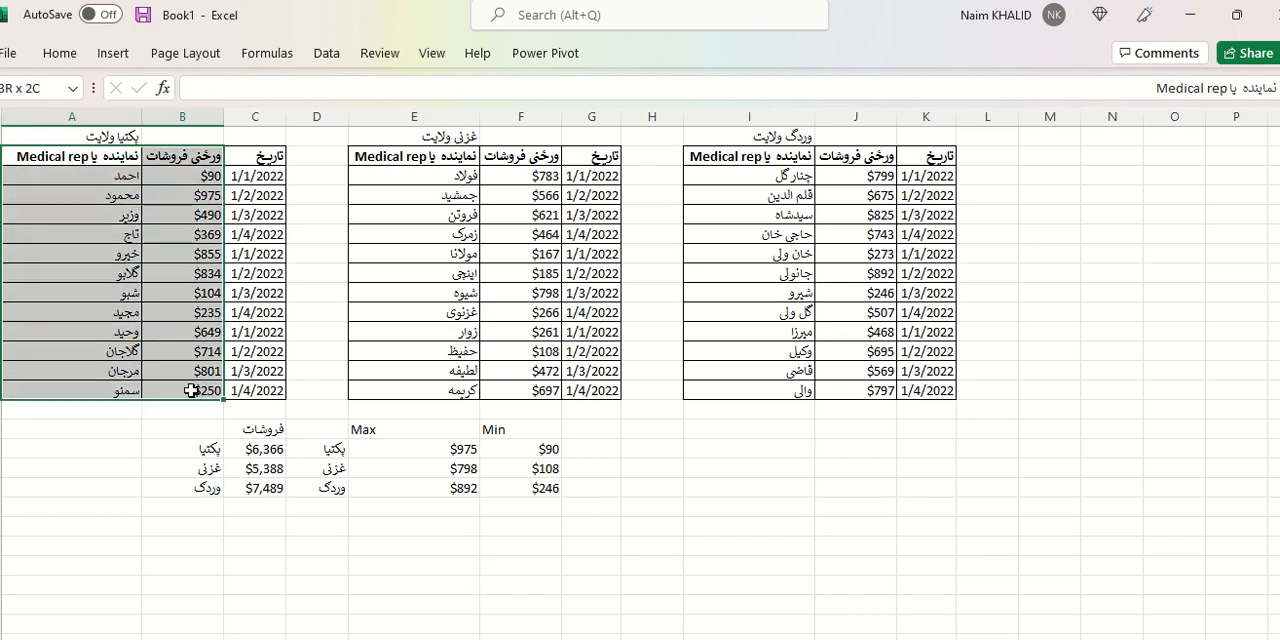
pyautogui.click(118, 54)
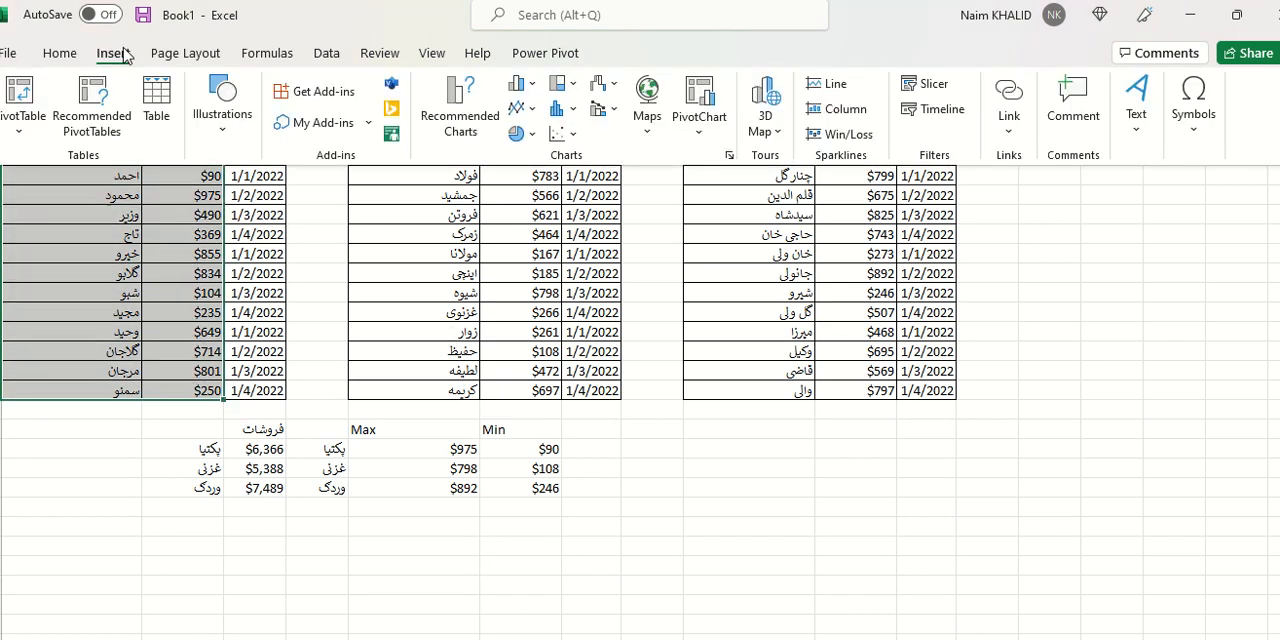
pyautogui.click(536, 90)
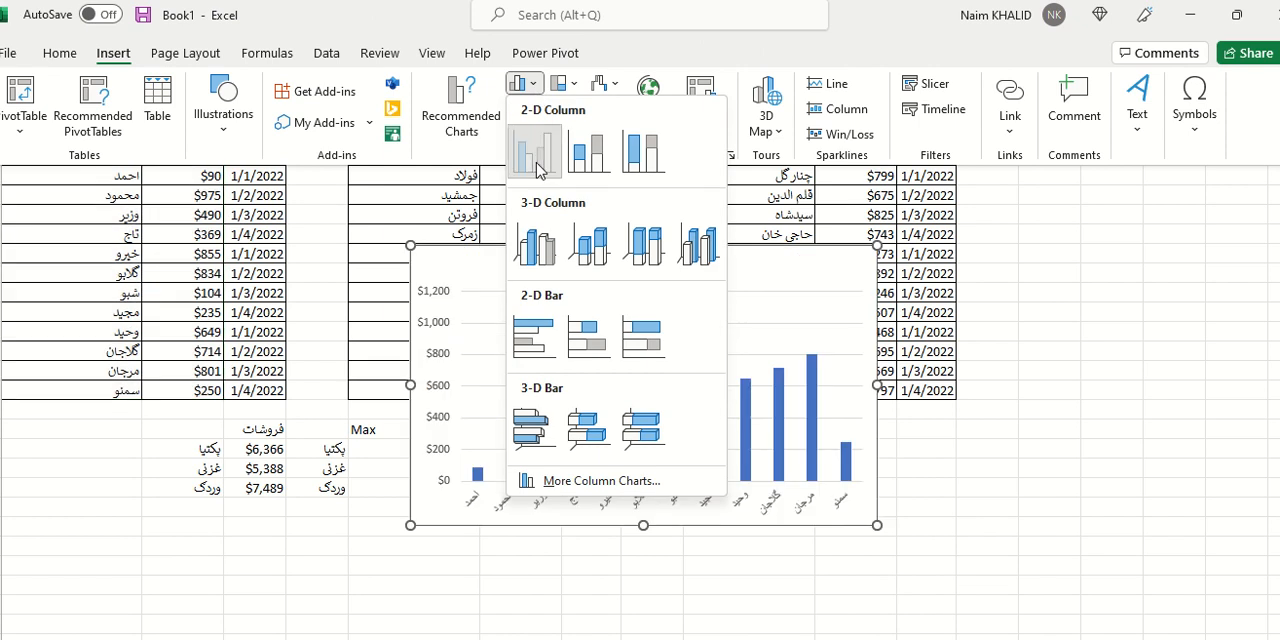
pyautogui.click(536, 170)
# Append پکتیا to the new chart's title so that it reads ورځنی فروشات پکتیا.
pyautogui.click(600, 264)
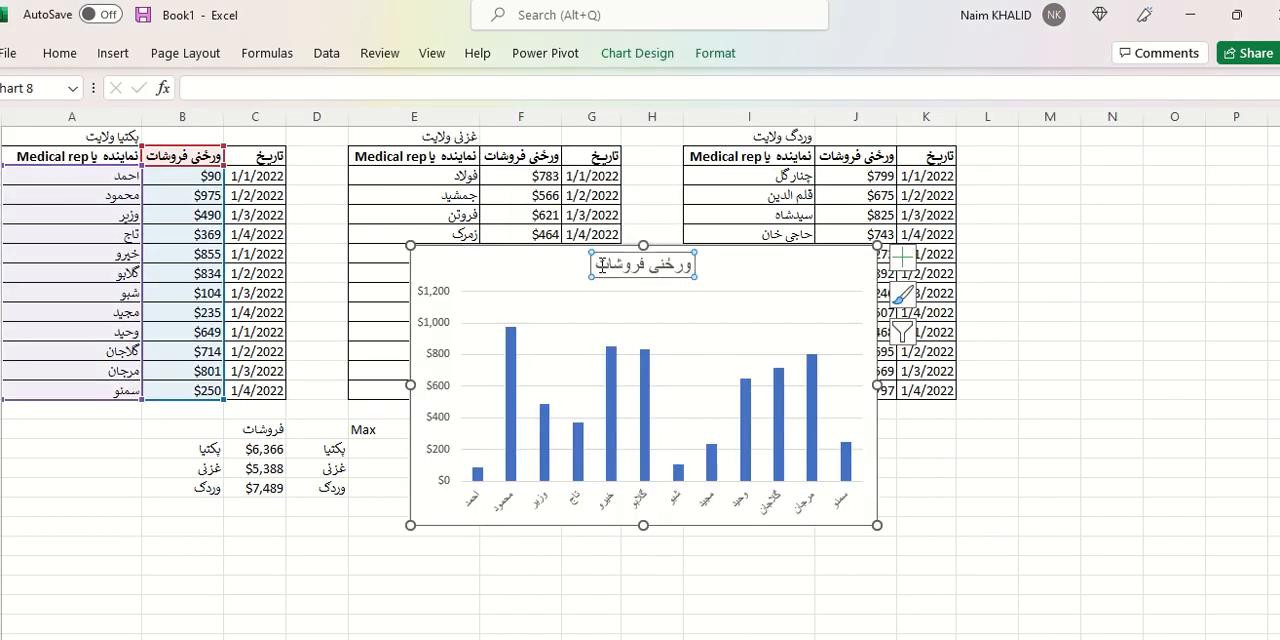
pyautogui.click(598, 264)
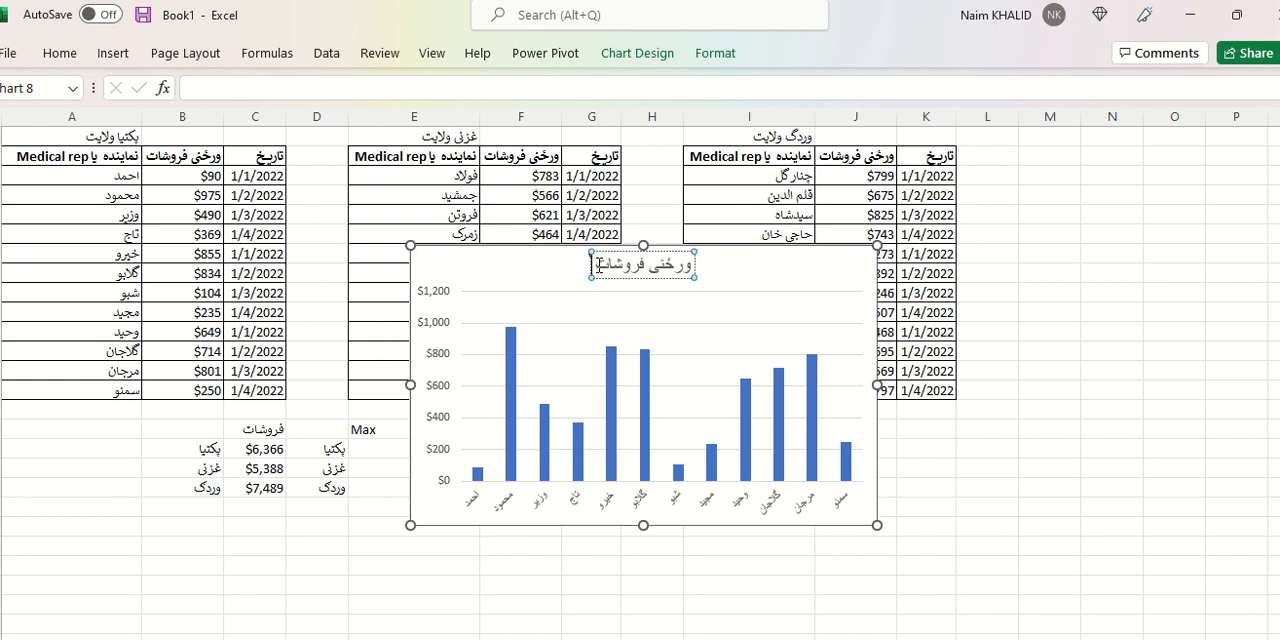
pyautogui.write('پکتیا')
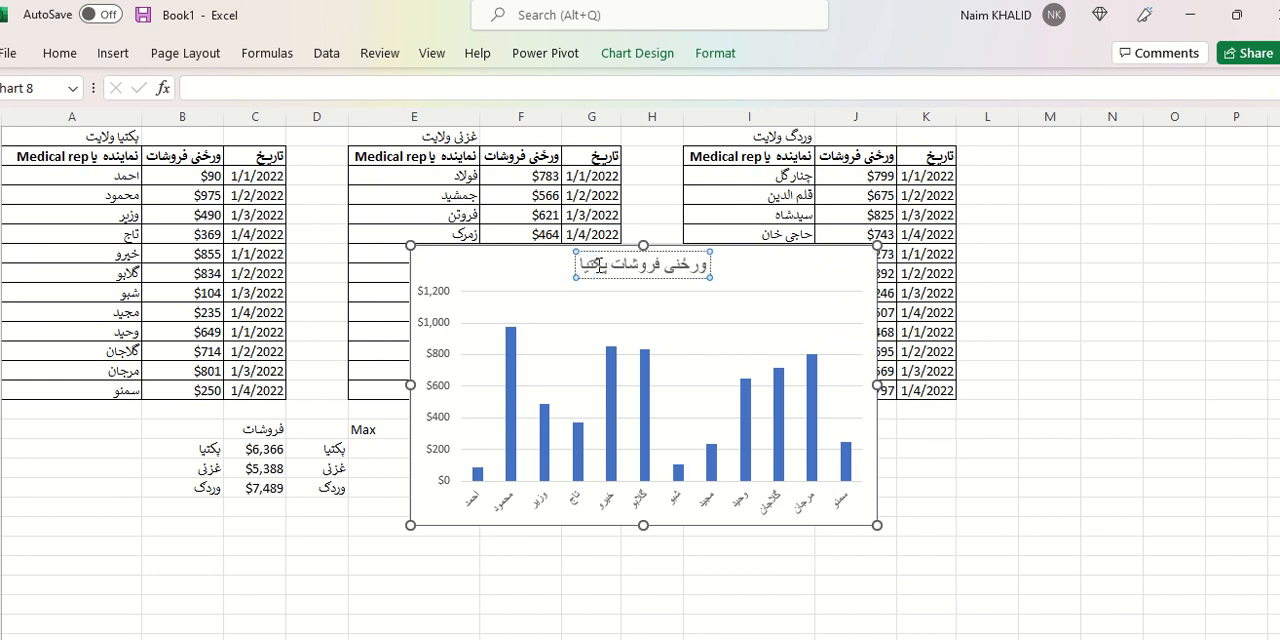
pyautogui.click(929, 426)
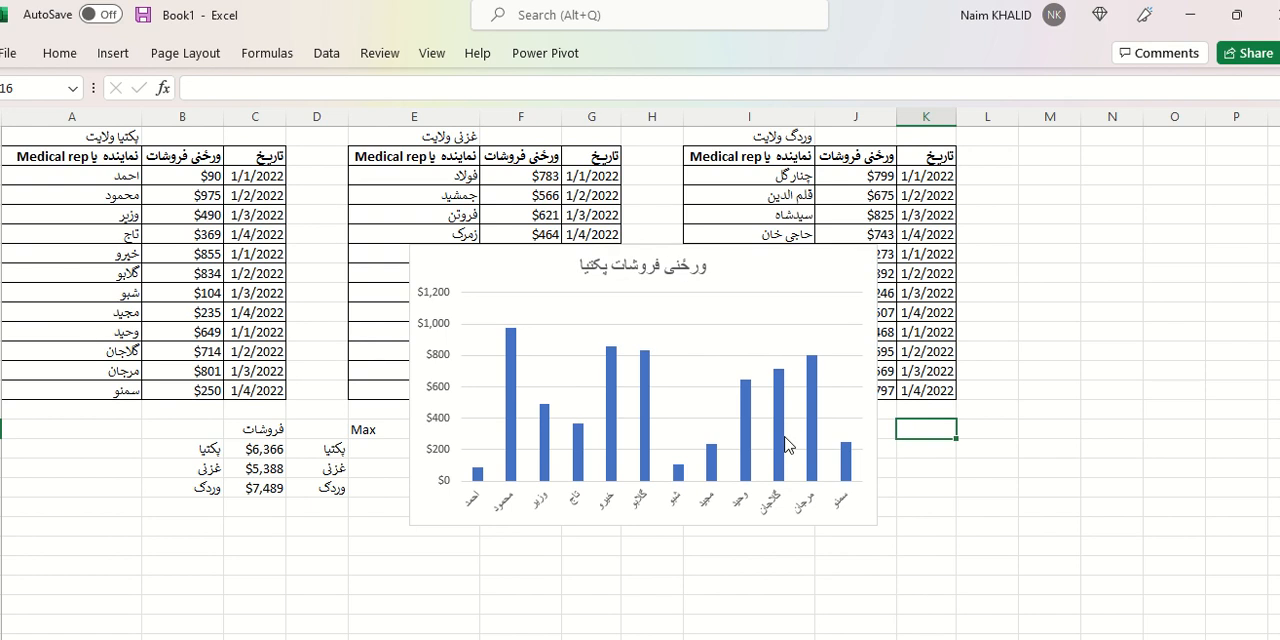
# Cut the پکتیا sales chart from the data sheet and paste it at cell A1 of the blank sheet.
pyautogui.click(540, 272)
pyautogui.press('Delete')
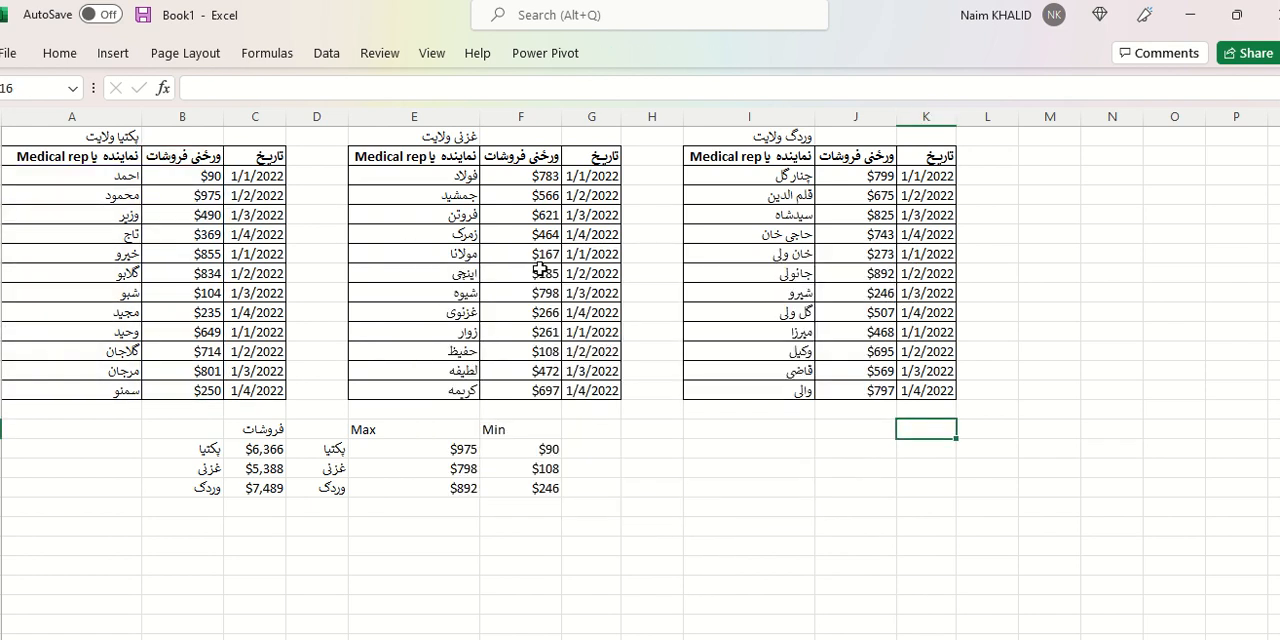
pyautogui.click(440, 637)
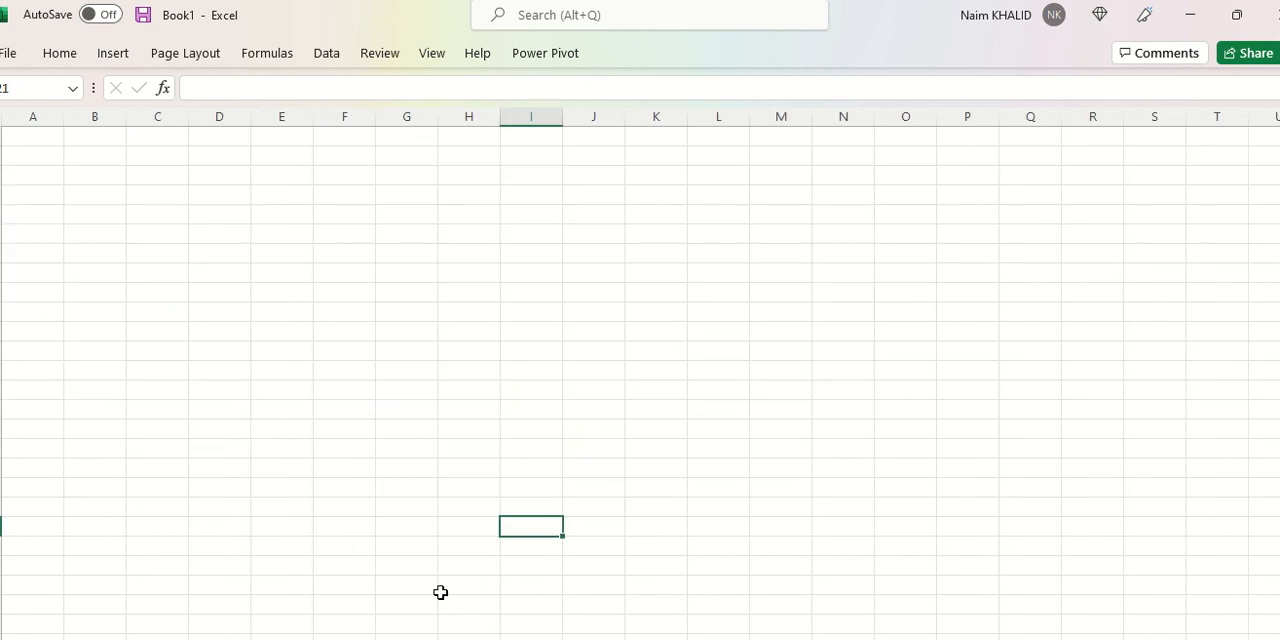
pyautogui.click(48, 136)
pyautogui.hotkey('ctrl', 'v')
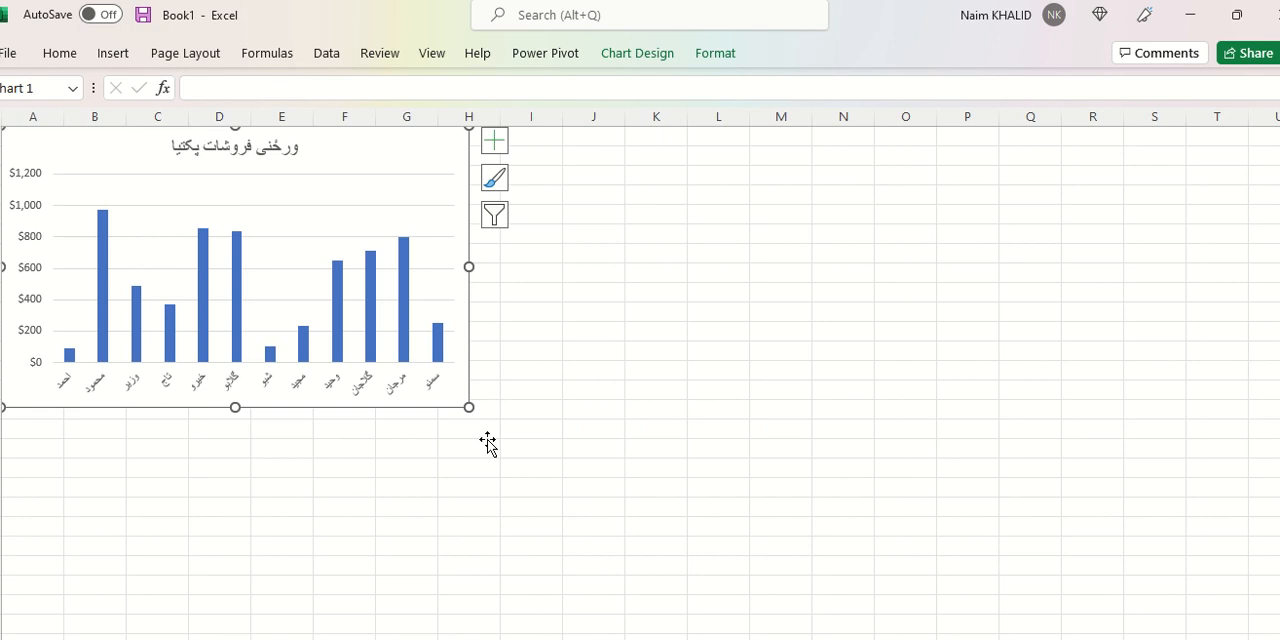
# Insert a 2-D clustered column chart from the غزنی table's representative and sales columns, E2:F14, on the data sheet.
pyautogui.click(400, 637)
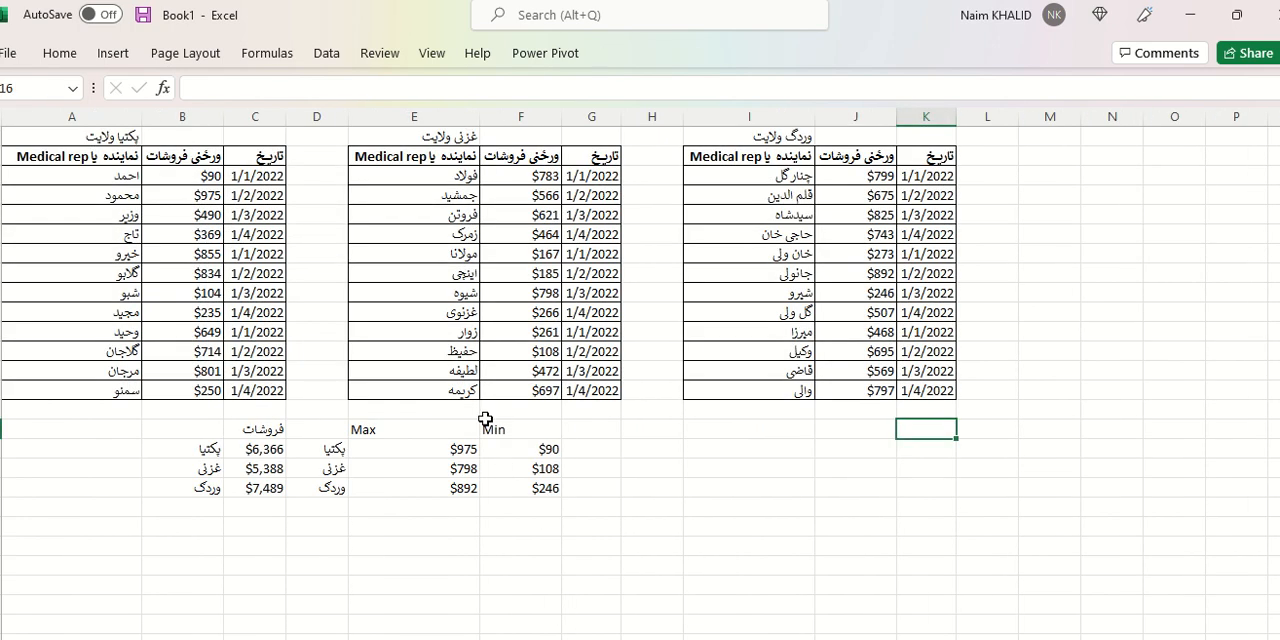
pyautogui.moveTo(413, 156); pyautogui.dragTo(530, 390)
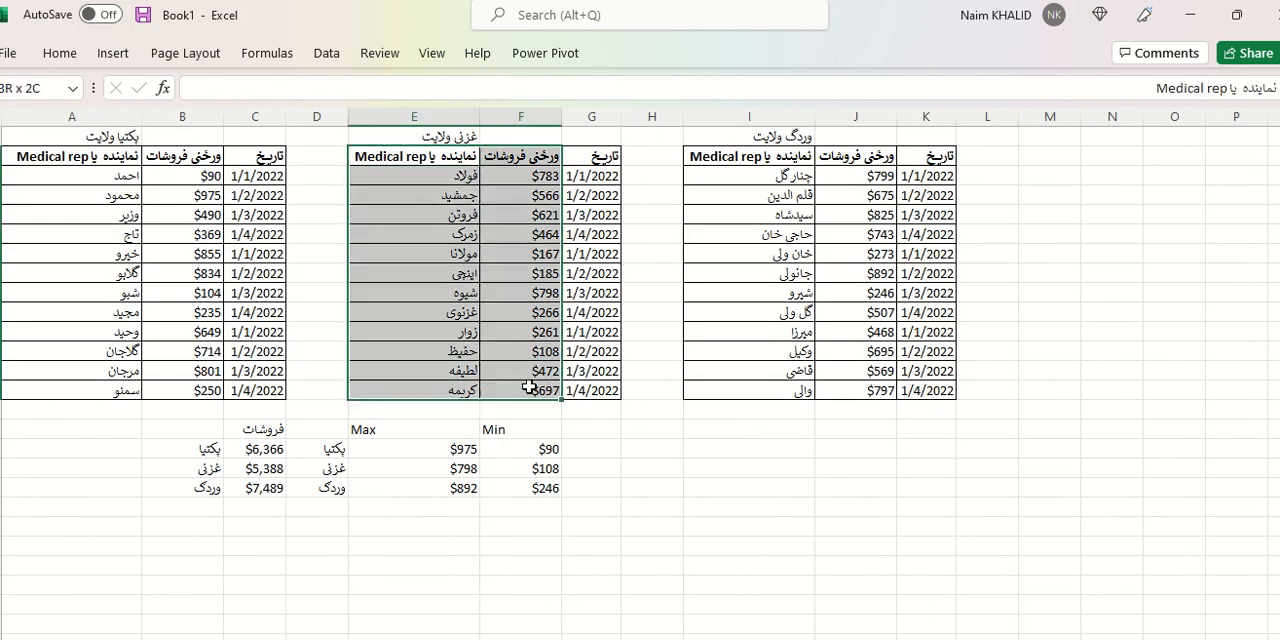
pyautogui.click(110, 53)
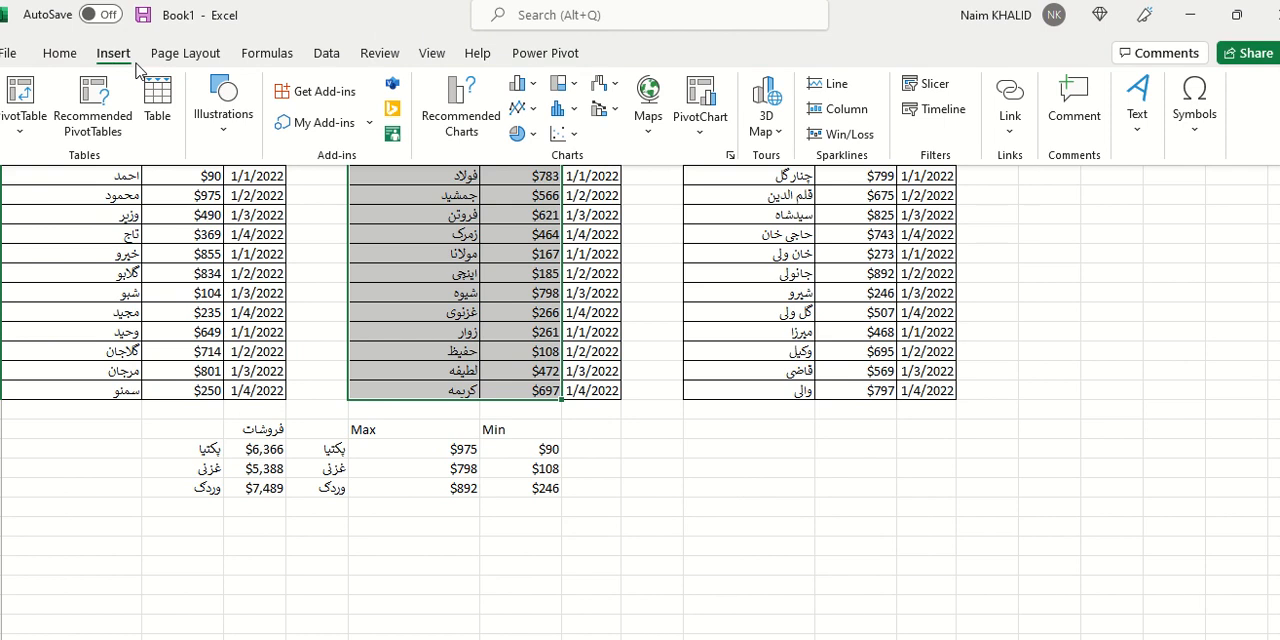
pyautogui.click(520, 83)
pyautogui.click(533, 148)
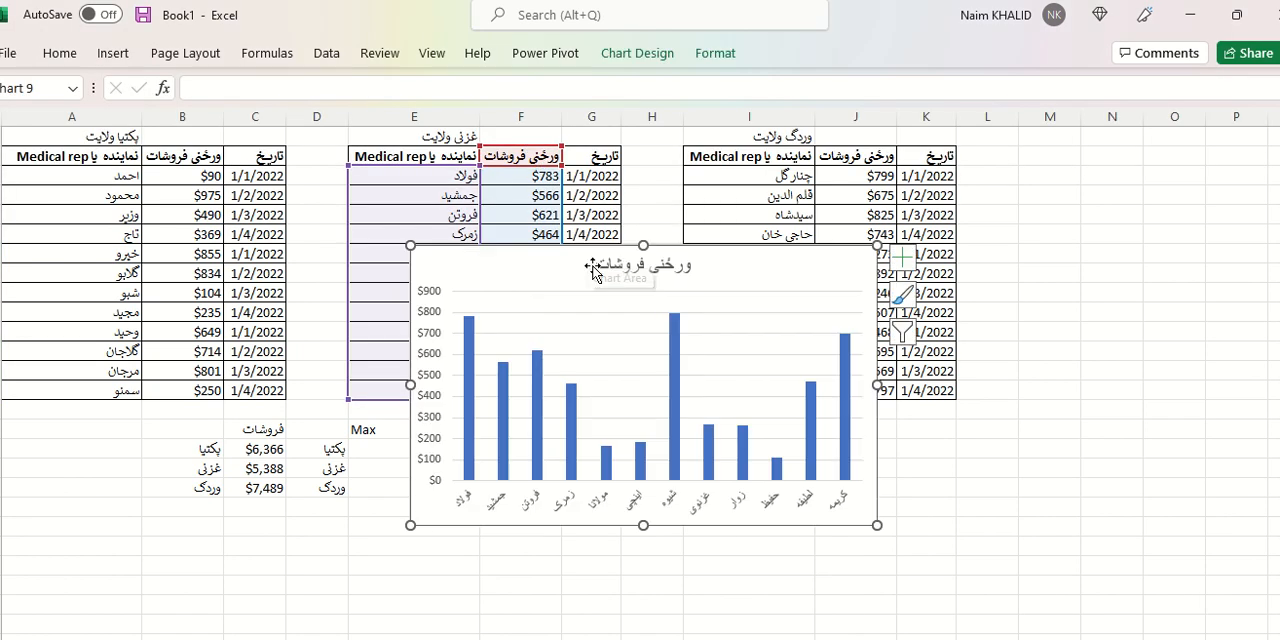
pyautogui.doubleClick(599, 264)
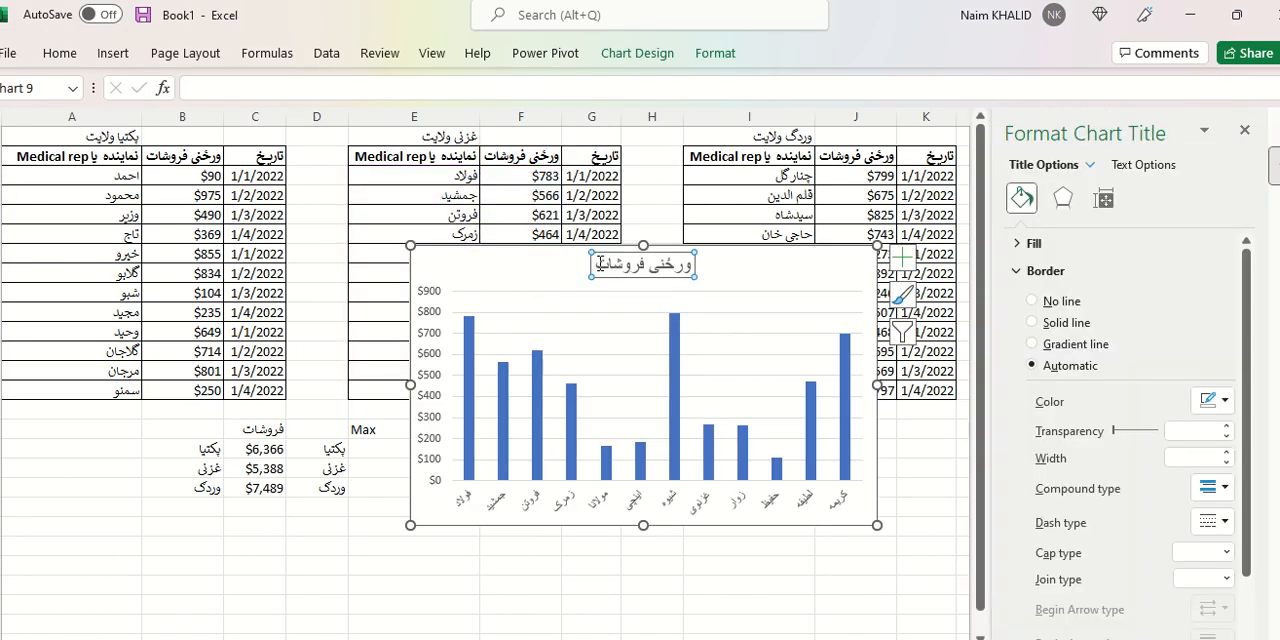
pyautogui.write('=')
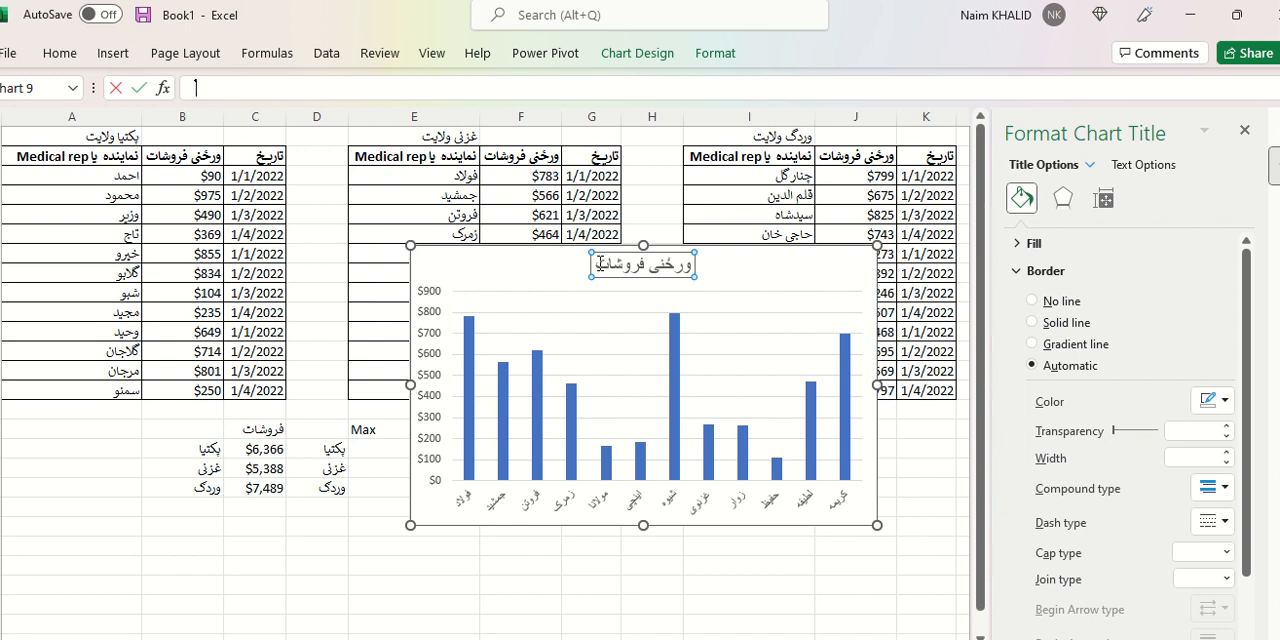
pyautogui.click(598, 264)
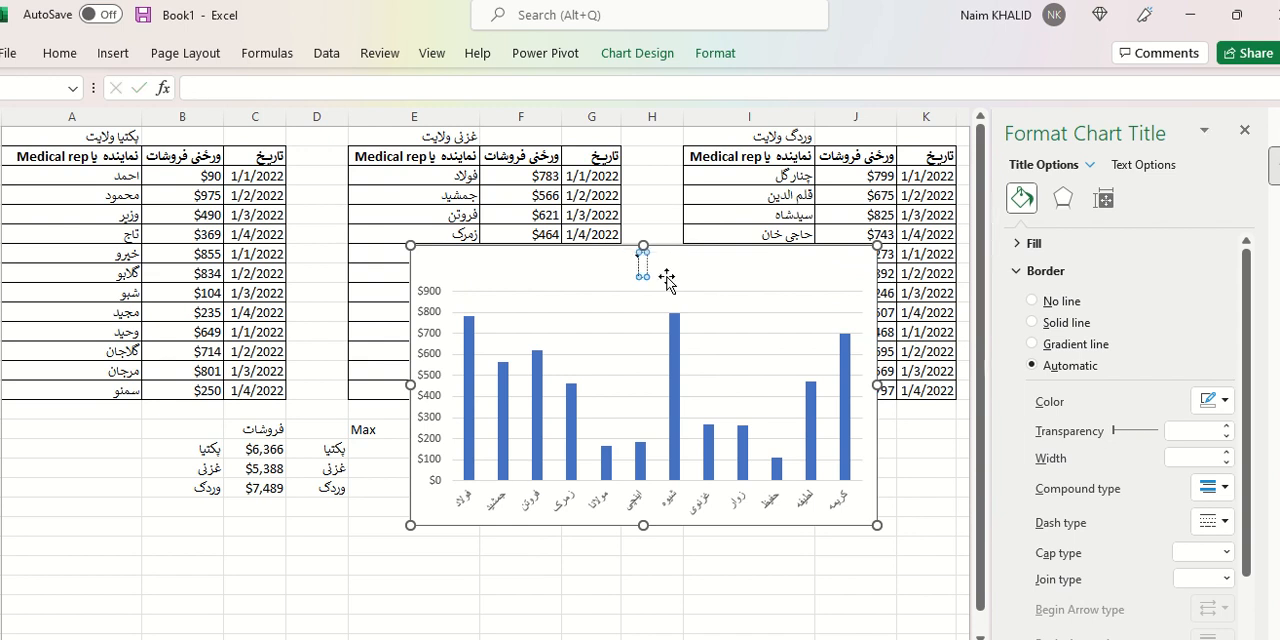
pyautogui.press('Escape')
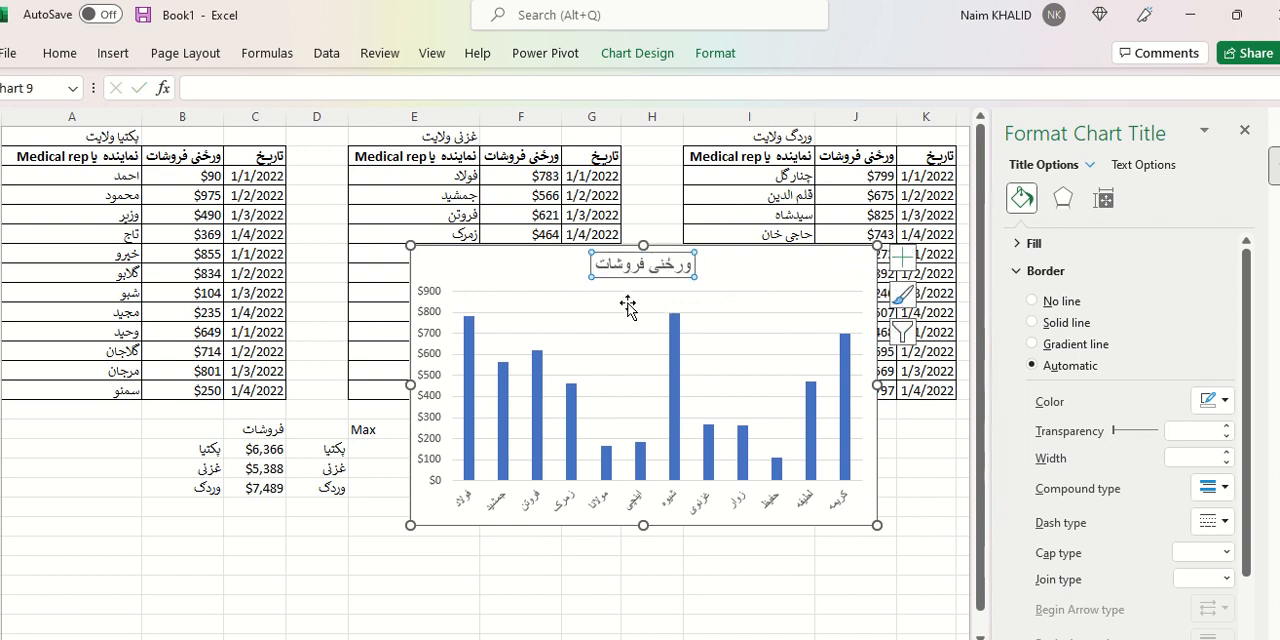
# Append وردک to the title of the chart made from the غزنی table.
pyautogui.click(598, 264)
pyautogui.write('وردک')
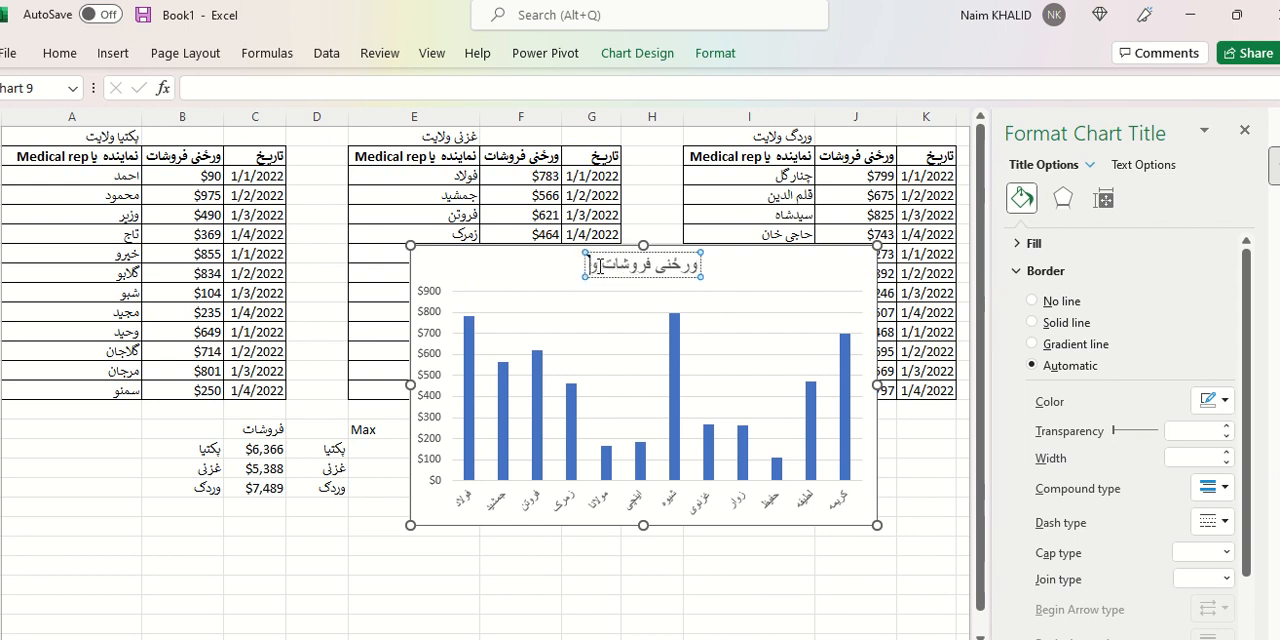
pyautogui.click(857, 558)
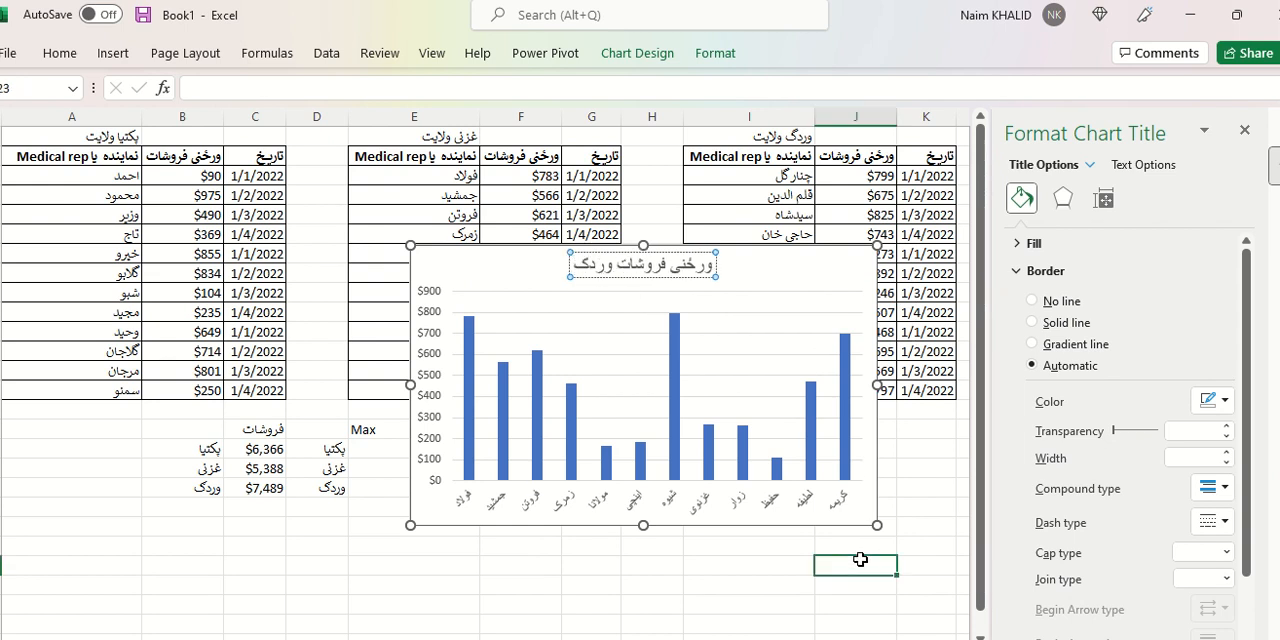
# Move the second sales chart to cell I1 of the chart sheet, beside the پکتیا chart, and close the formatting pane.
pyautogui.click(532, 283)
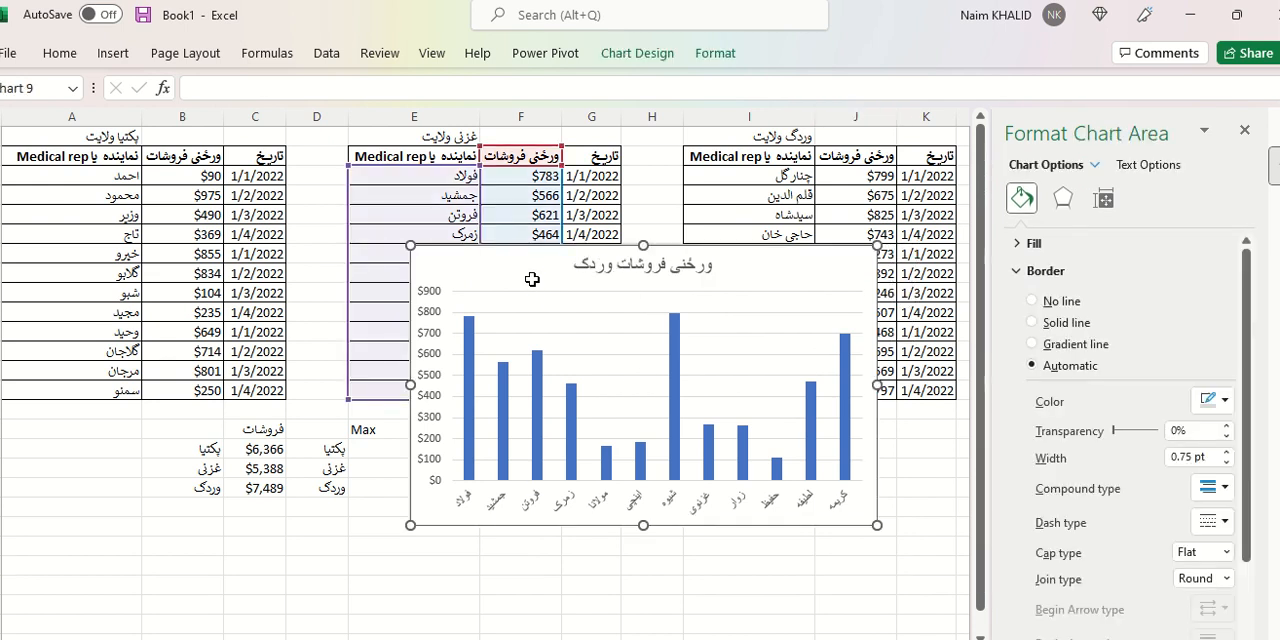
pyautogui.press('Delete')
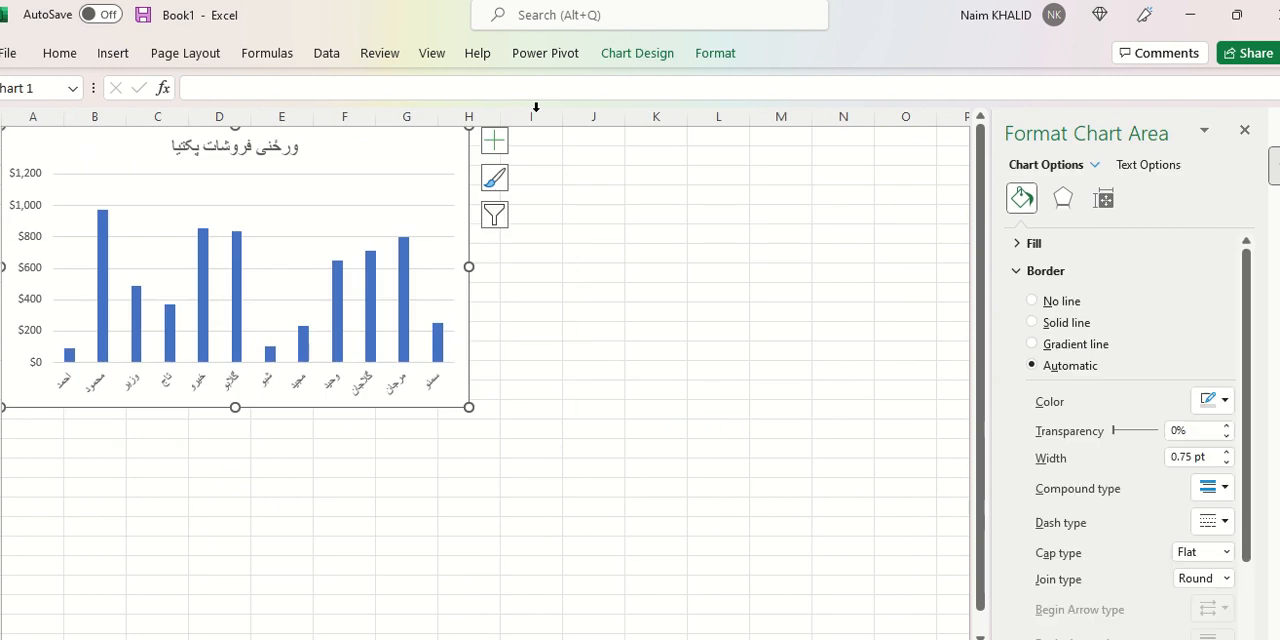
pyautogui.click(548, 145)
pyautogui.hotkey('ctrl', 'v')
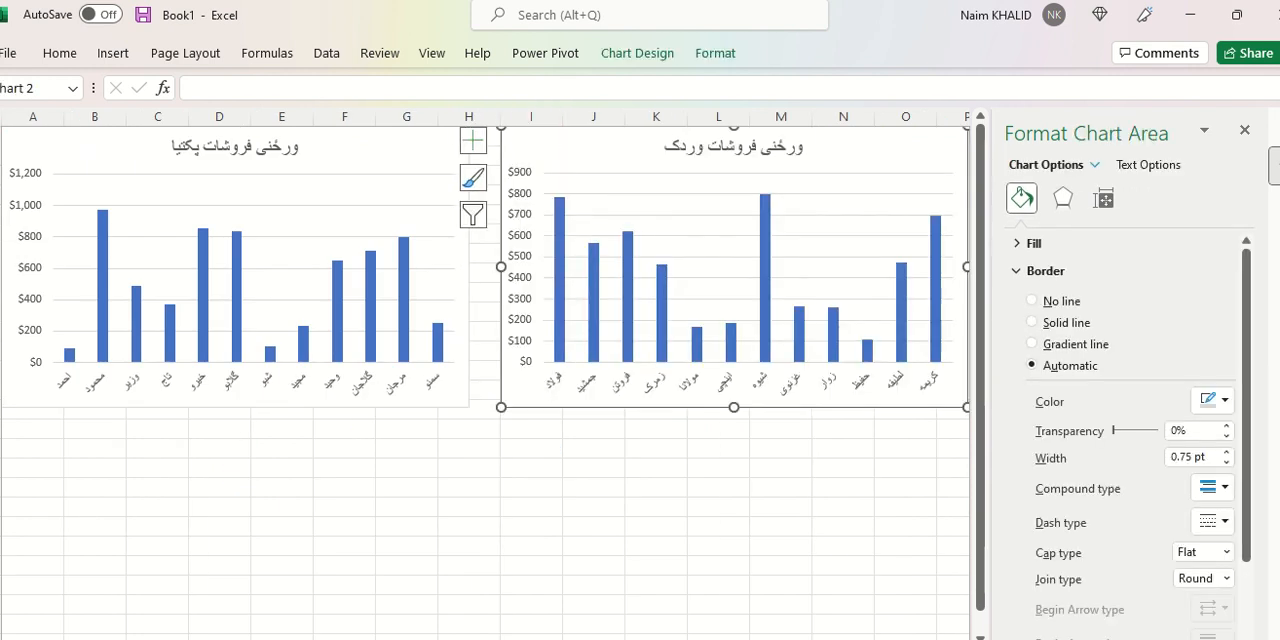
pyautogui.click(1244, 131)
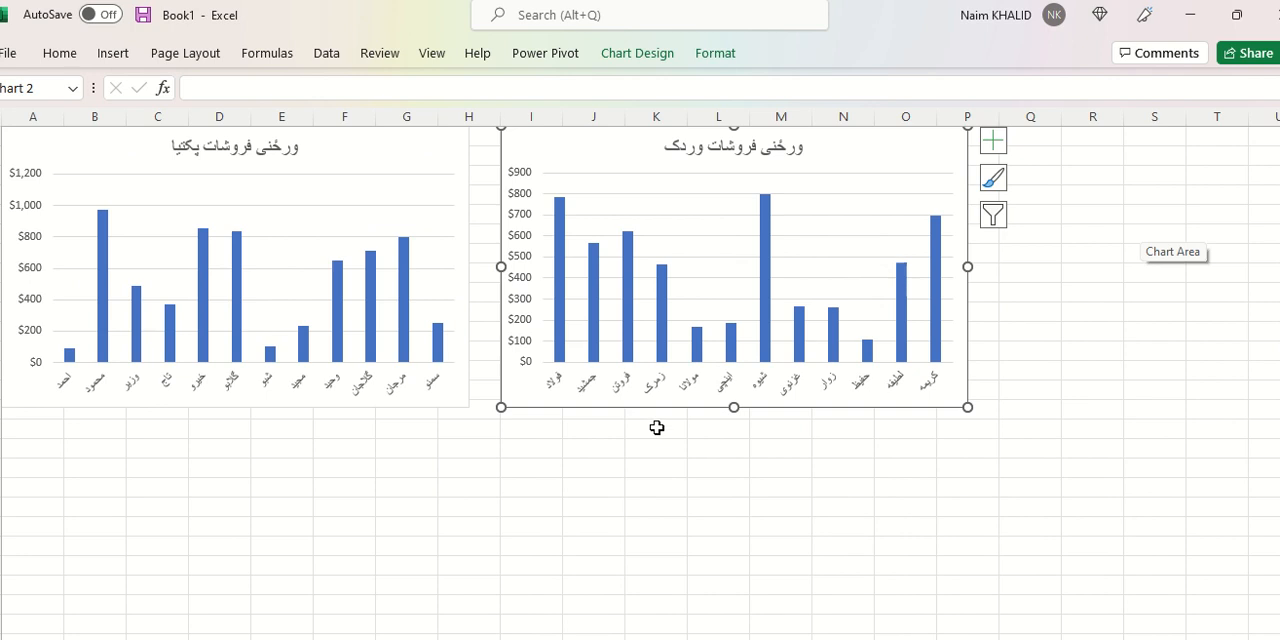
# On the data sheet, total the پکتیا sales in C17 with a SUM formula over B3:B14.
pyautogui.hotkey('ctrl', 'pageup')
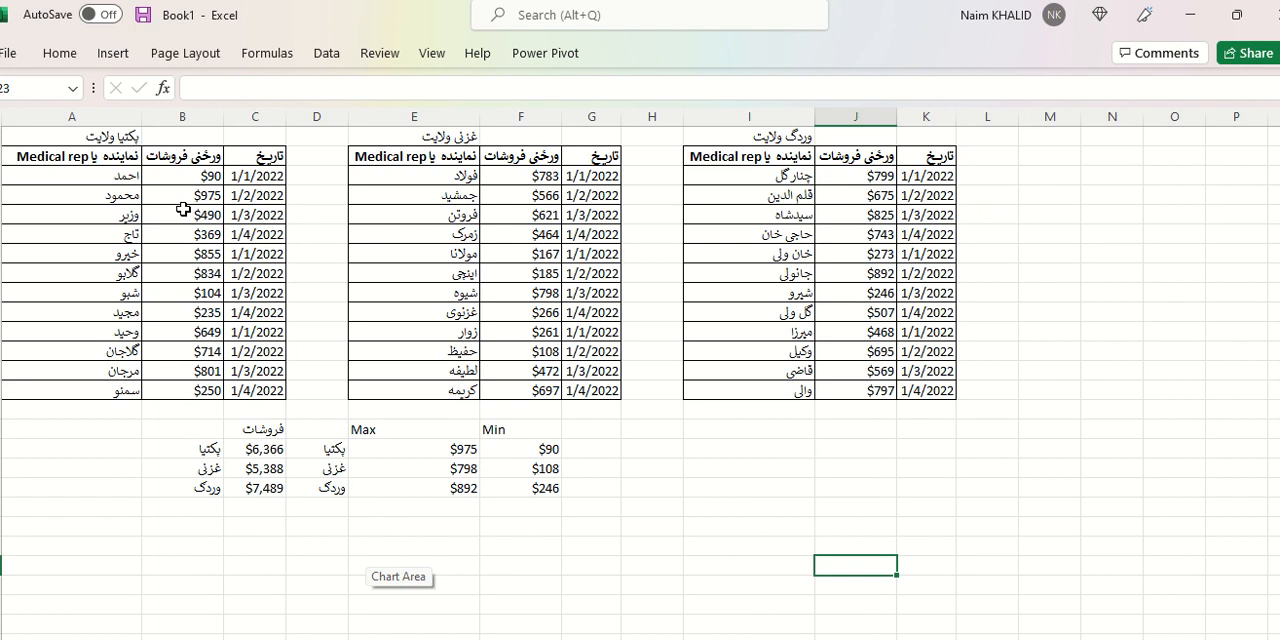
pyautogui.click(276, 449)
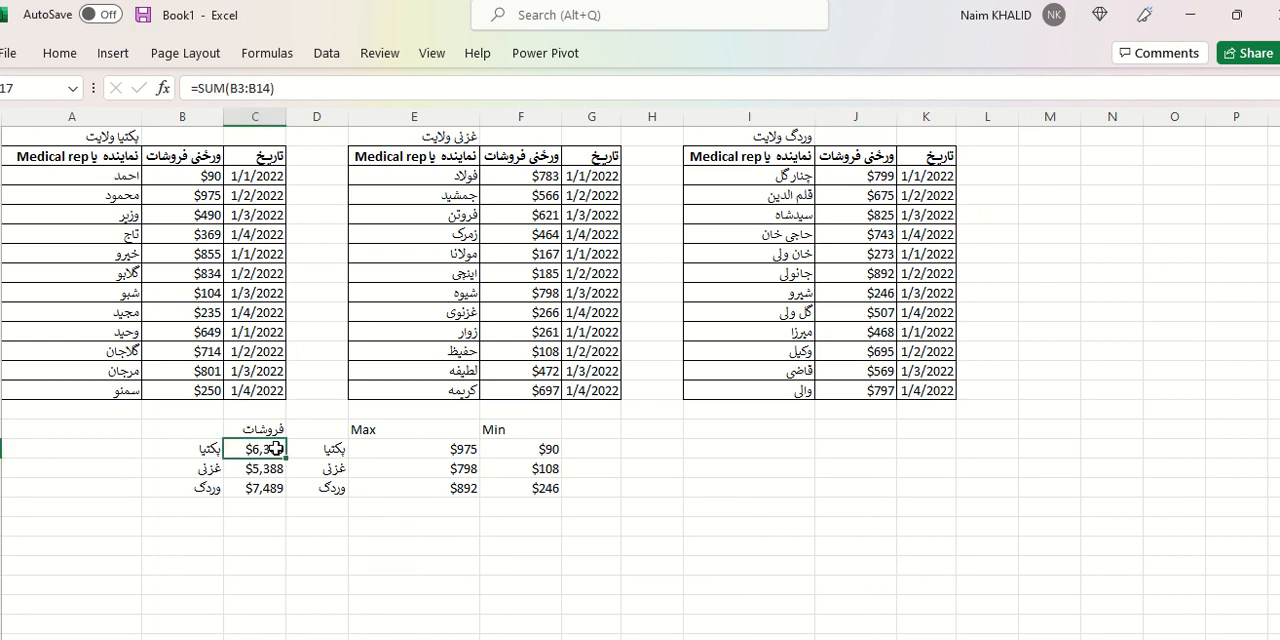
pyautogui.write('=')
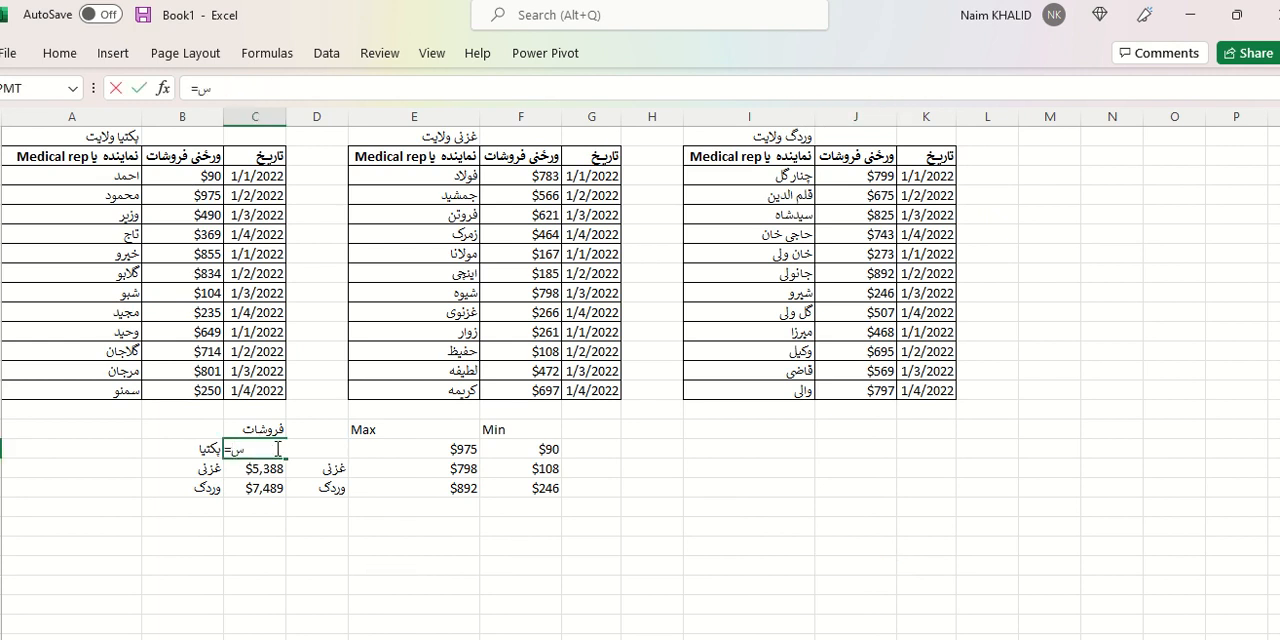
pyautogui.write('sum(')
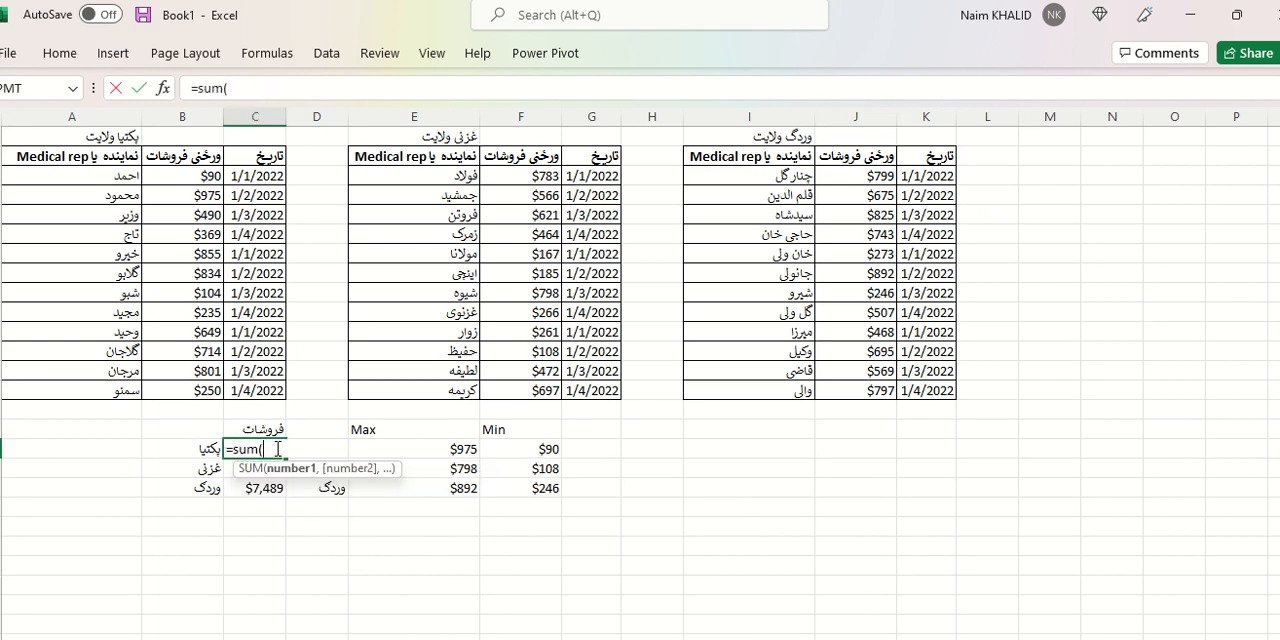
pyautogui.moveTo(186, 176); pyautogui.dragTo(201, 390)
pyautogui.write(')')
pyautogui.press('Return')
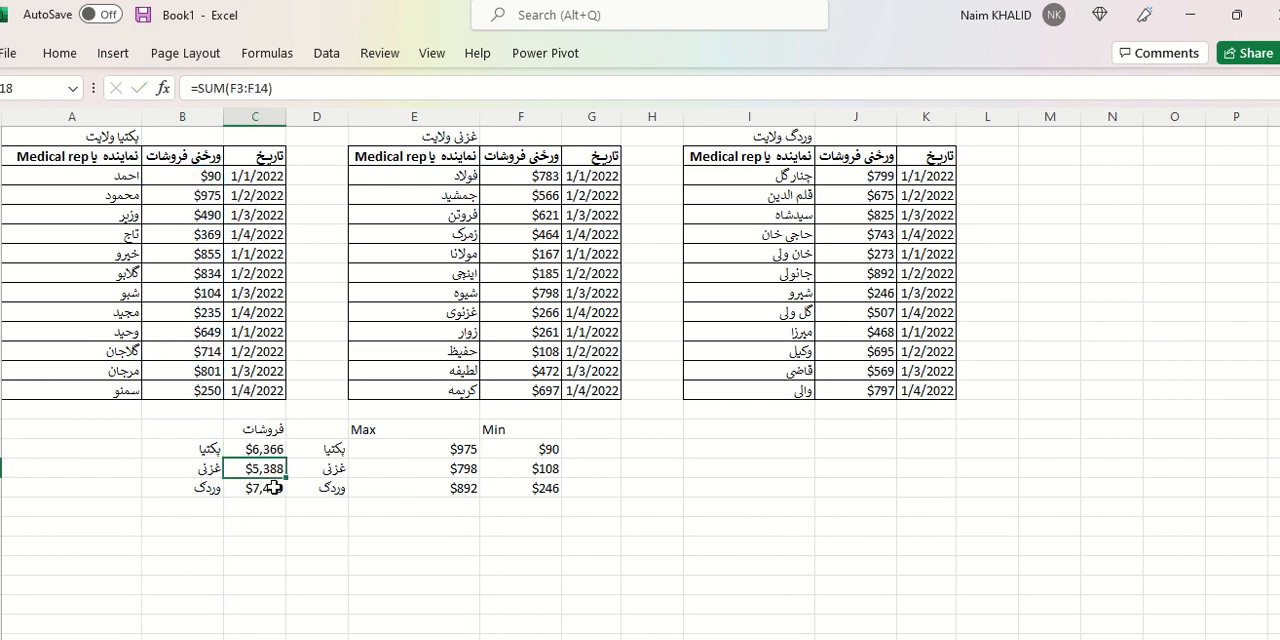
# Total the غزنی table's sales column in C18 with a SUM formula.
pyautogui.write('=sum(')
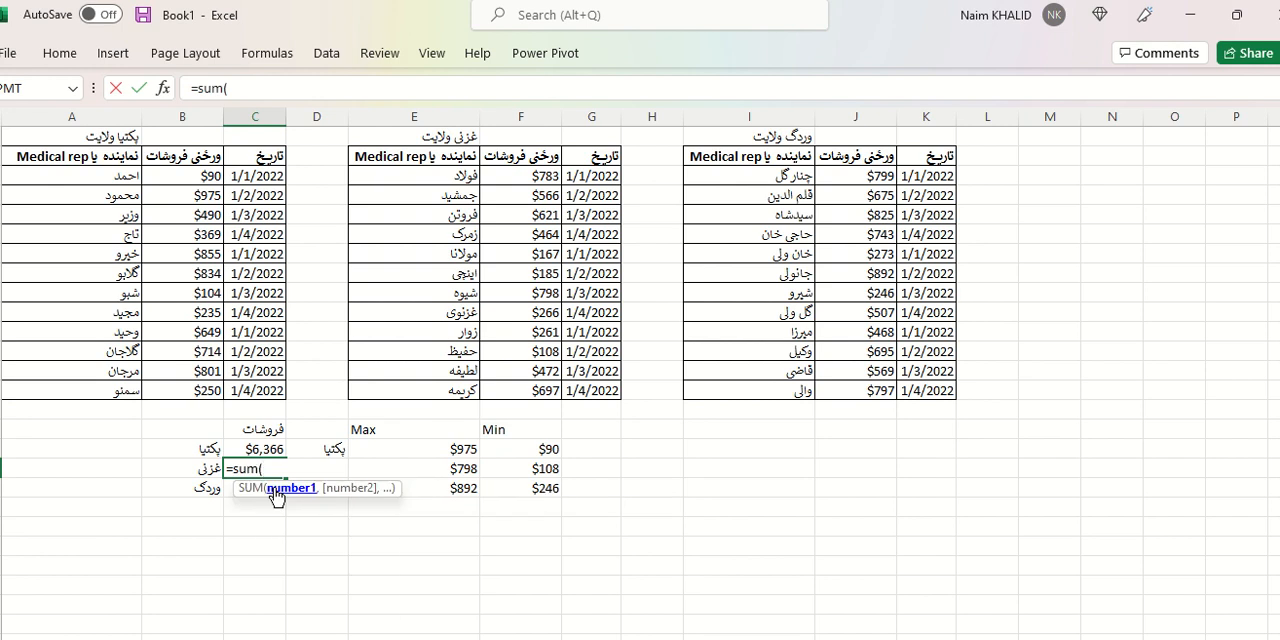
pyautogui.moveTo(530, 180); pyautogui.dragTo(529, 390)
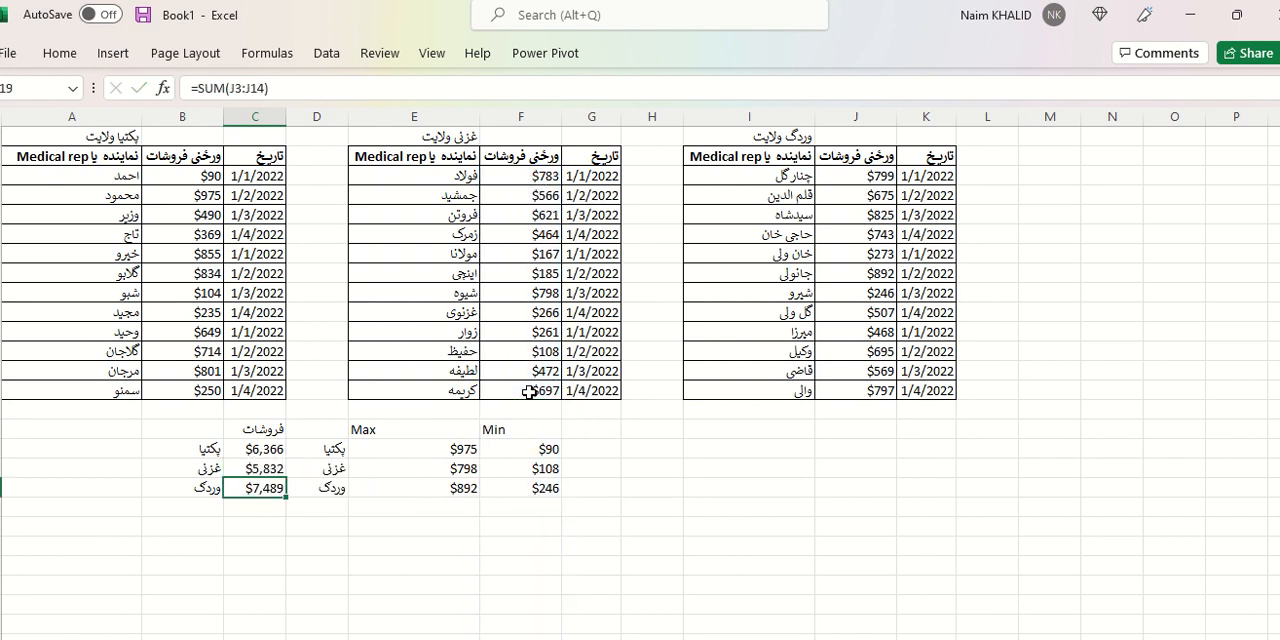
pyautogui.click(277, 469)
pyautogui.click(272, 488)
# Insert a 2-D clustered column chart from the وردگ table's representative and sales columns, I2:J14.
pyautogui.moveTo(744, 152); pyautogui.dragTo(856, 392)
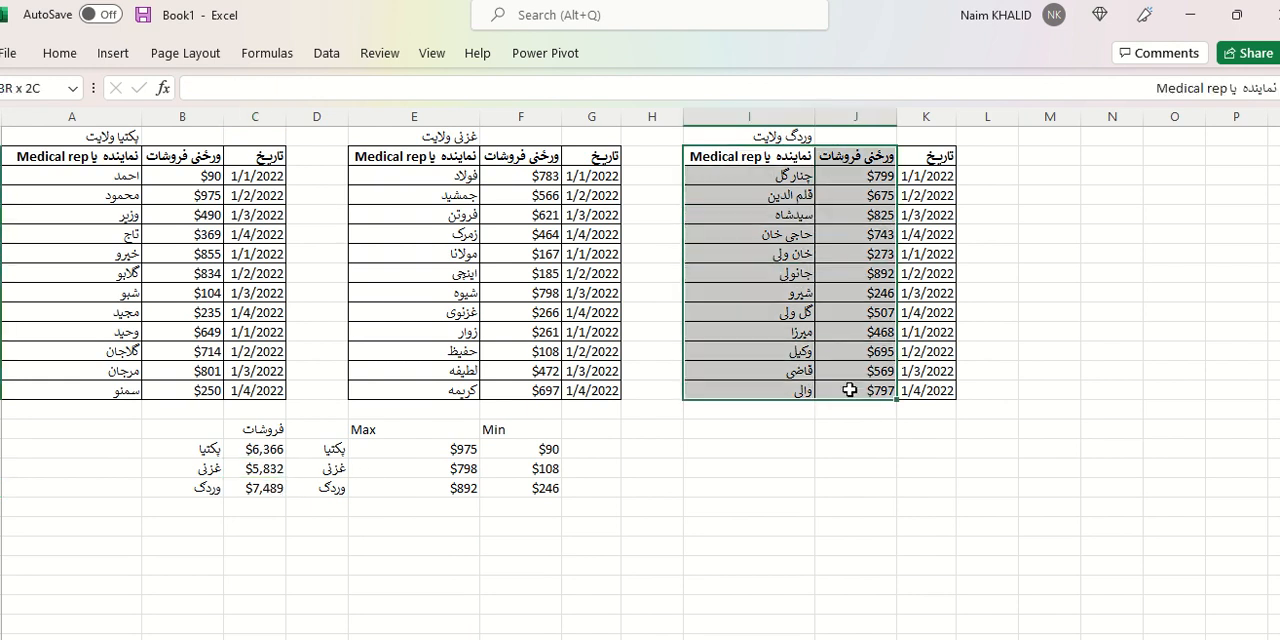
pyautogui.click(115, 55)
pyautogui.click(524, 84)
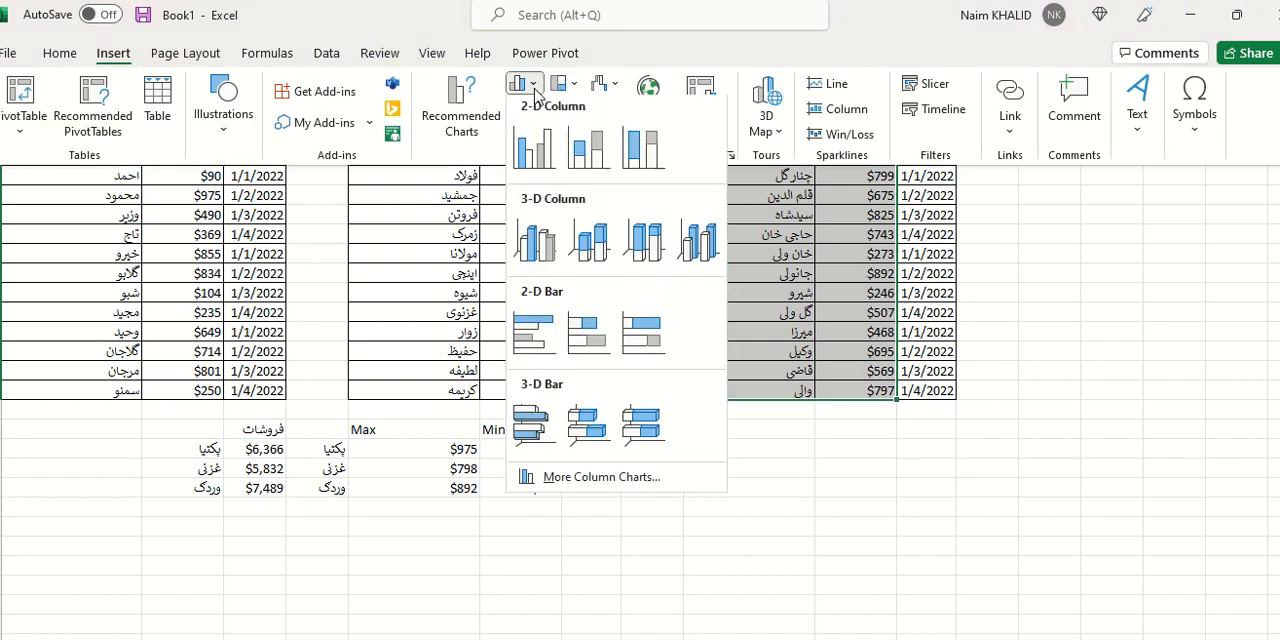
pyautogui.click(542, 150)
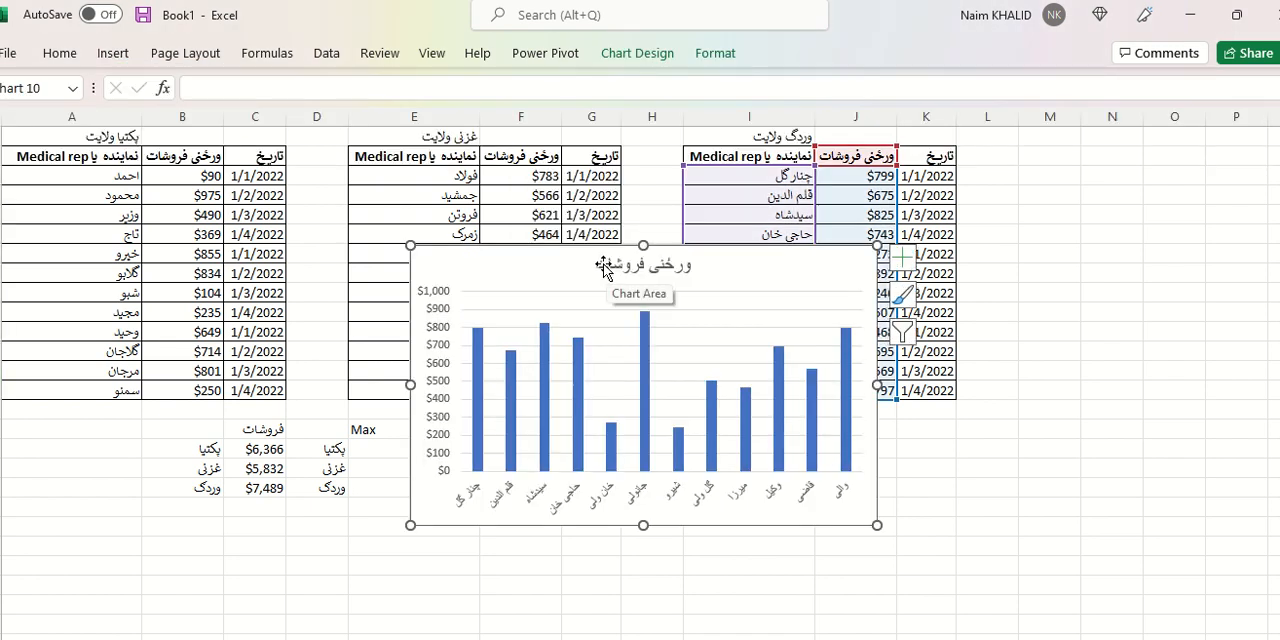
# Add the province name to the new chart's title, making it ورځنی فروشات وردگ.
pyautogui.click(604, 264)
pyautogui.click(597, 264)
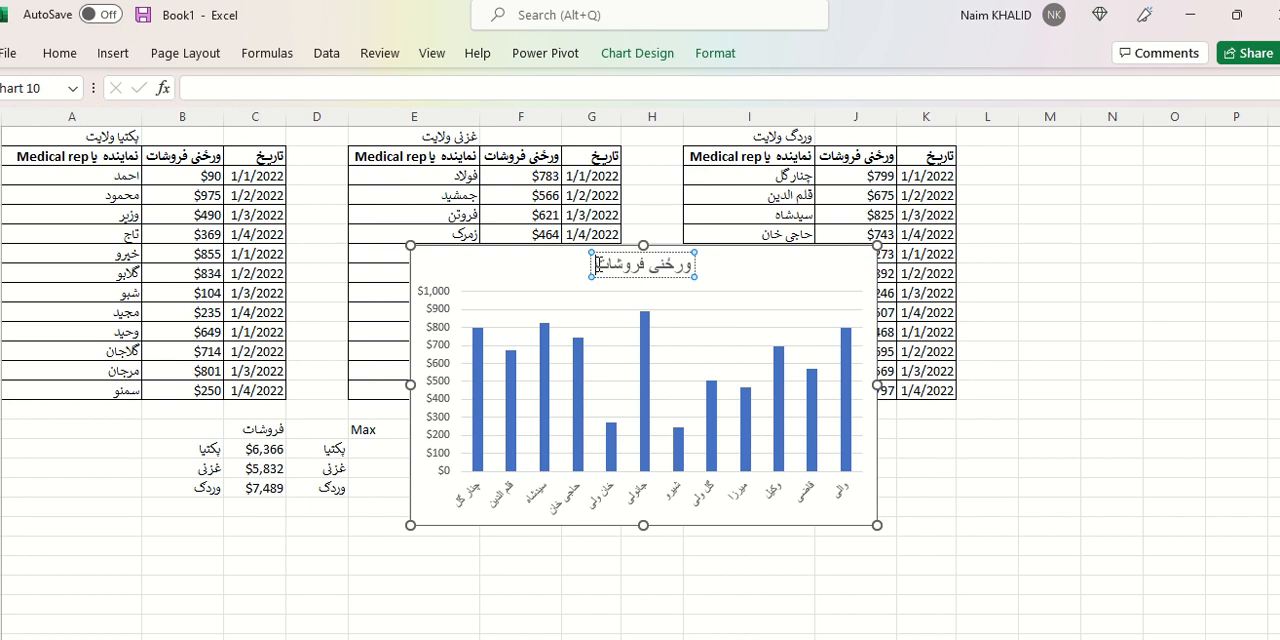
pyautogui.write('vn')
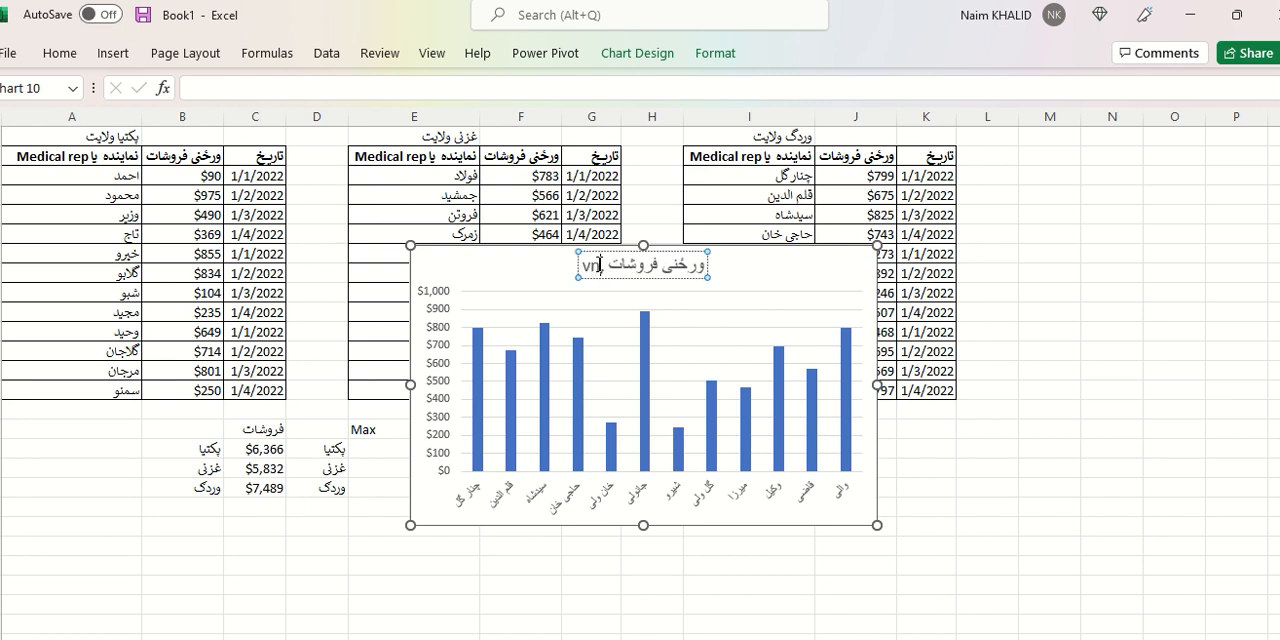
pyautogui.press('BackSpace')
pyautogui.press('BackSpace')
pyautogui.press('BackSpace')
pyautogui.write('ور')
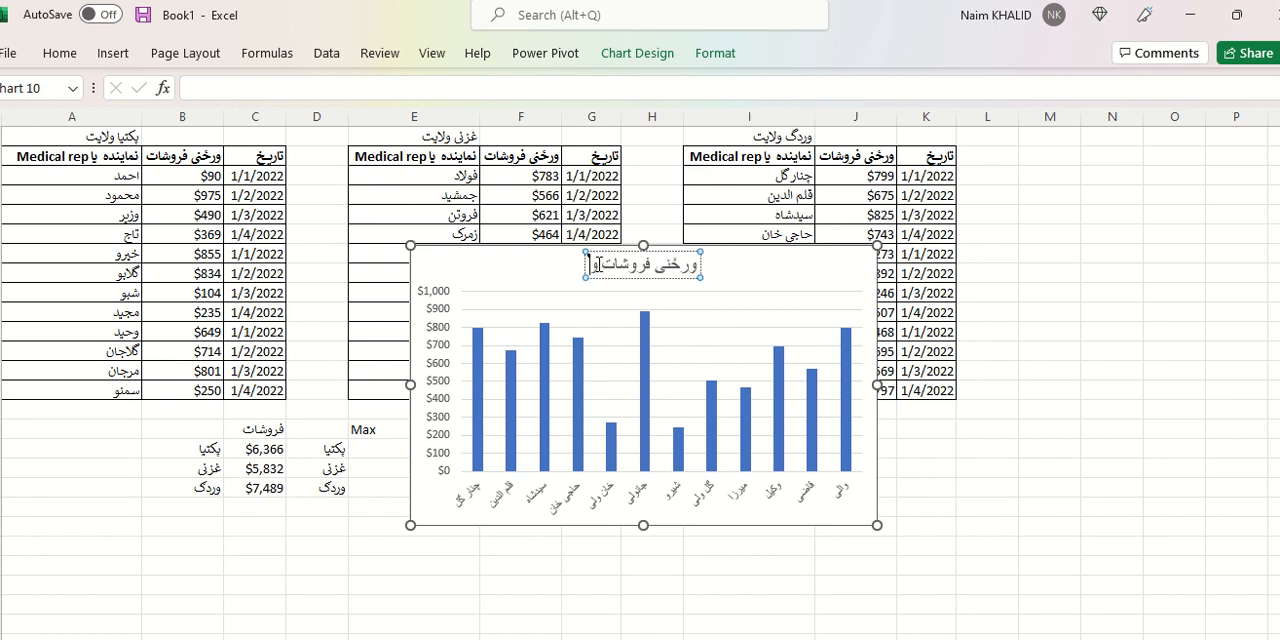
pyautogui.write('دگ')
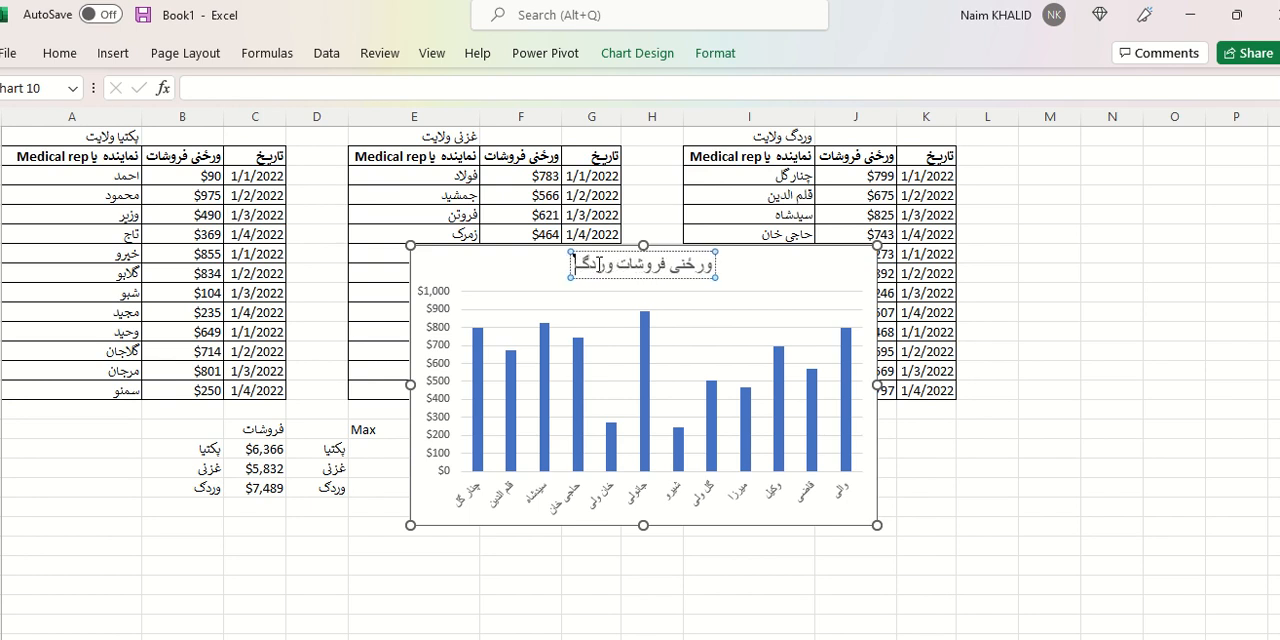
pyautogui.click(558, 255)
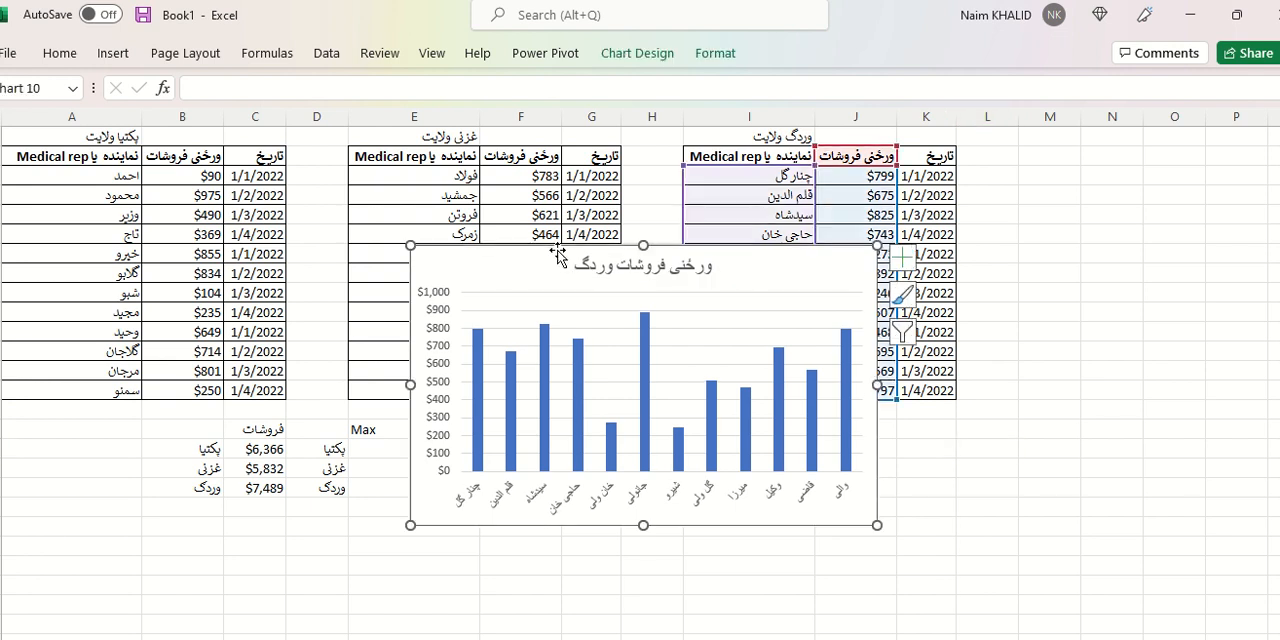
# Move the وردگ sales chart from the data sheet to cell Q1 of the chart sheet, beside the second chart.
pyautogui.press('Delete')
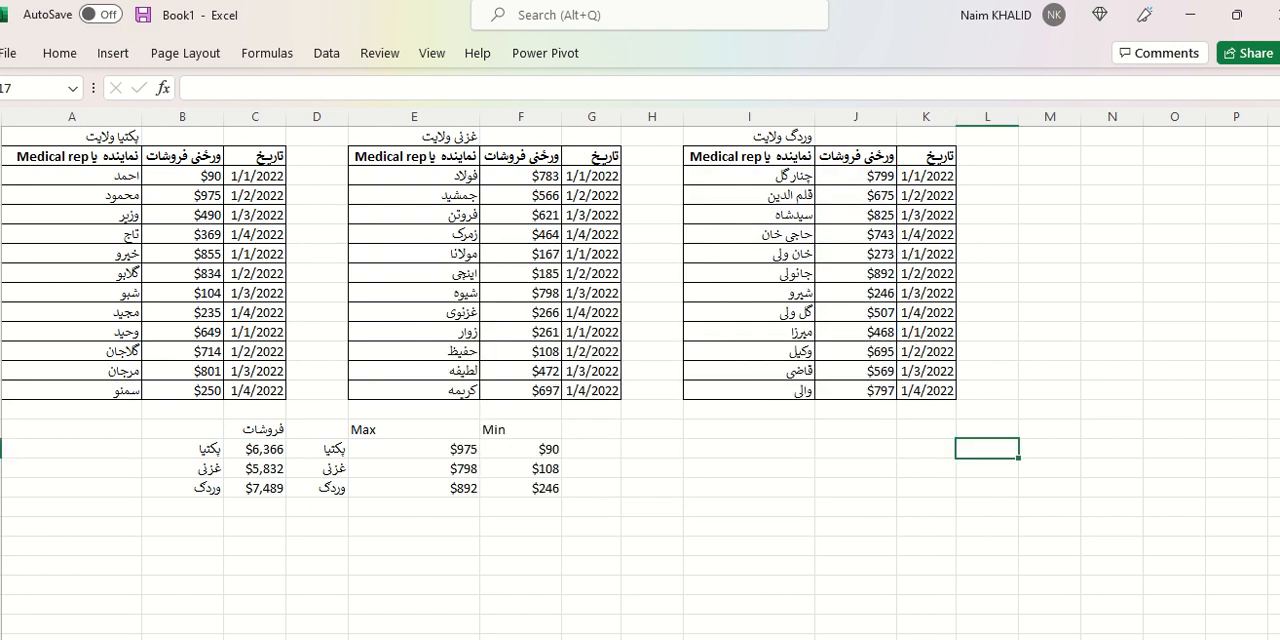
pyautogui.hotkey('ctrl', 'z')
pyautogui.click(1038, 153)
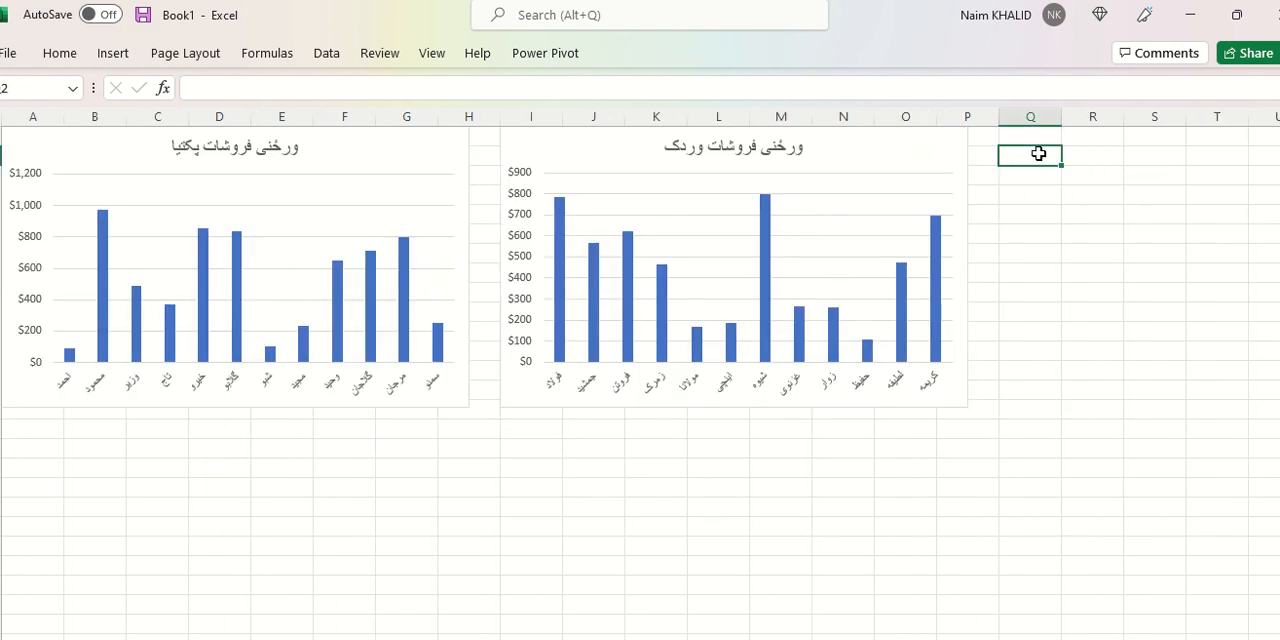
pyautogui.hotkey('ctrl', 'v')
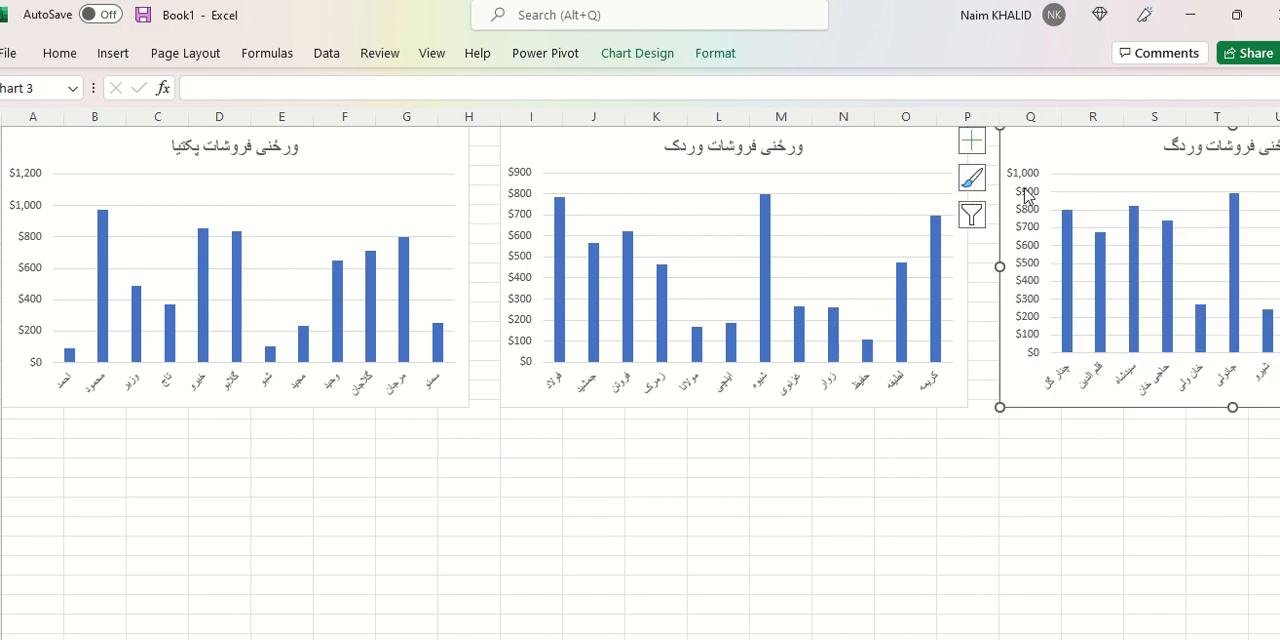
pyautogui.hscroll(3, 866, 399)
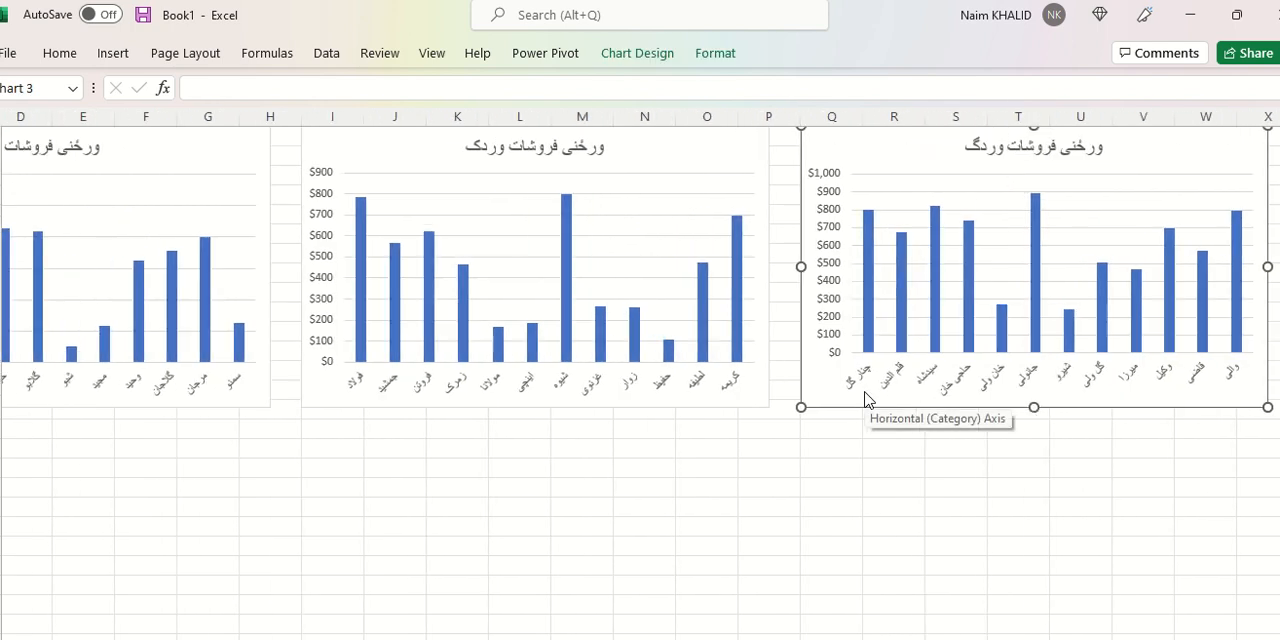
pyautogui.keyDown('ctrl'); pyautogui.scroll(-1, 866, 399); pyautogui.keyUp('ctrl')
pyautogui.keyDown('ctrl'); pyautogui.scroll(-2, 866, 399); pyautogui.keyUp('ctrl')
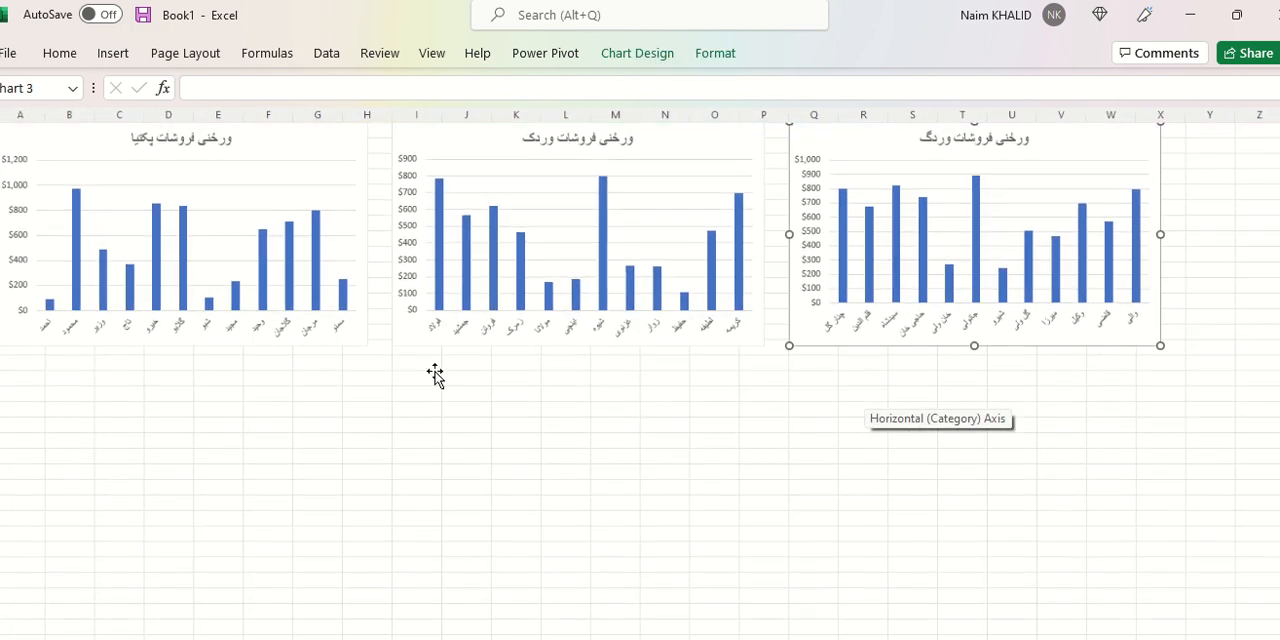
# On the data sheet, insert a 2-D clustered column chart from the province sales totals in B16:C19.
pyautogui.click(226, 400)
pyautogui.hotkey('ctrl', 'pageup')
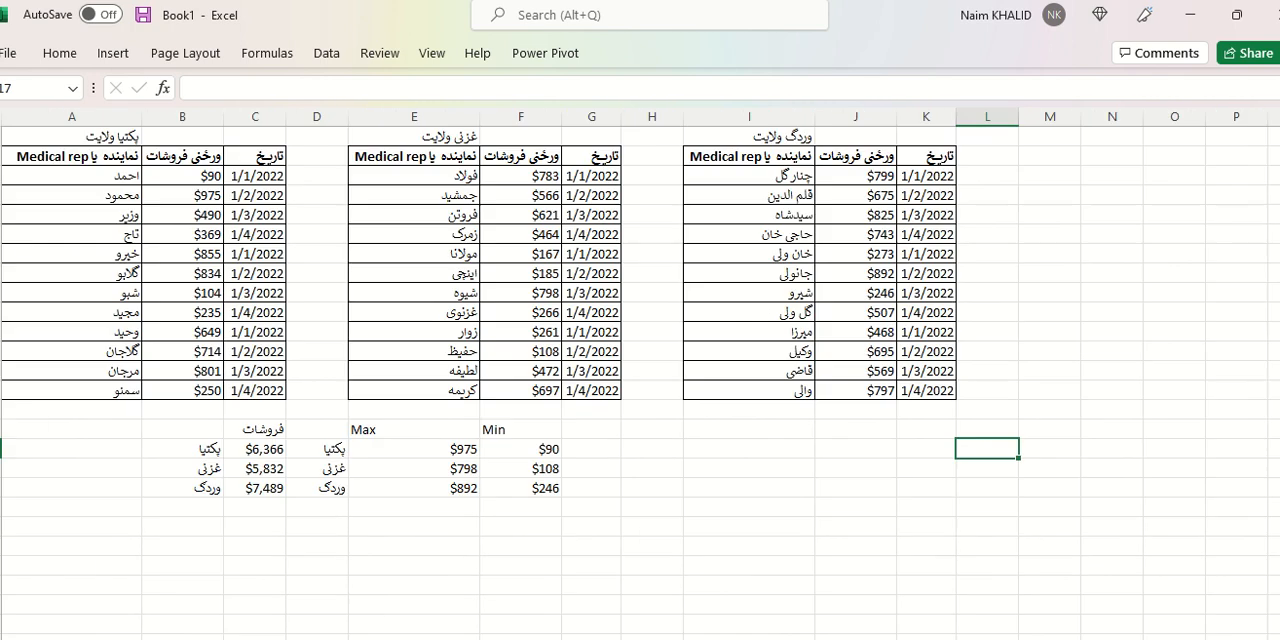
pyautogui.moveTo(208, 433); pyautogui.dragTo(258, 486)
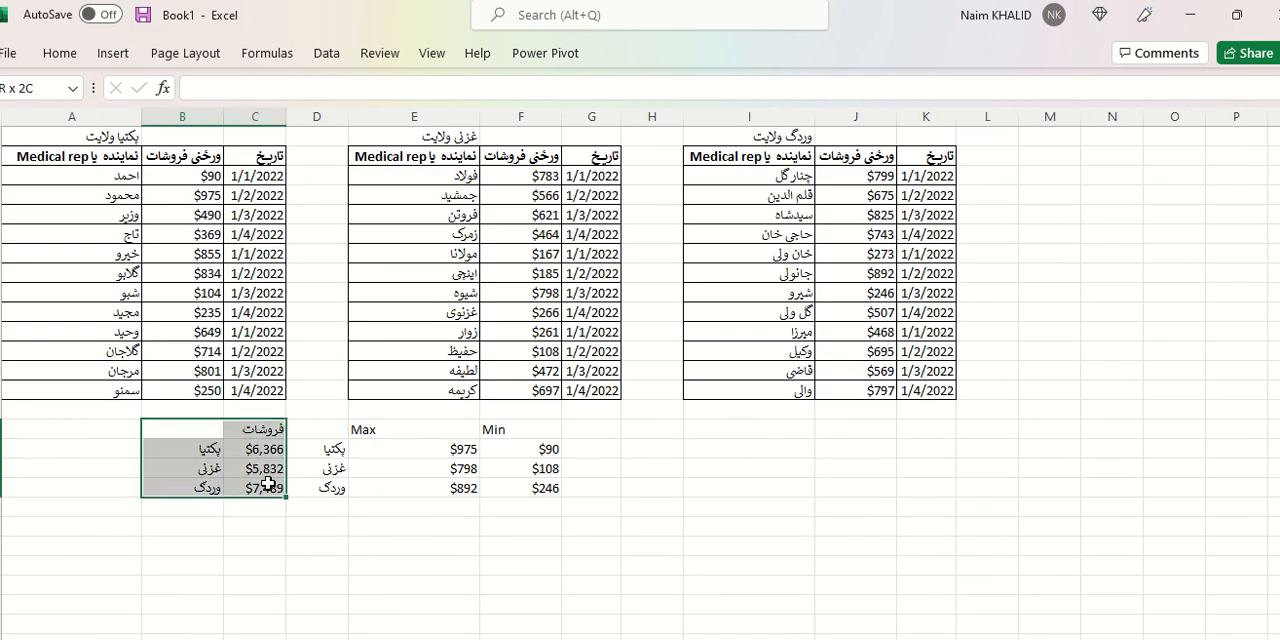
pyautogui.click(113, 58)
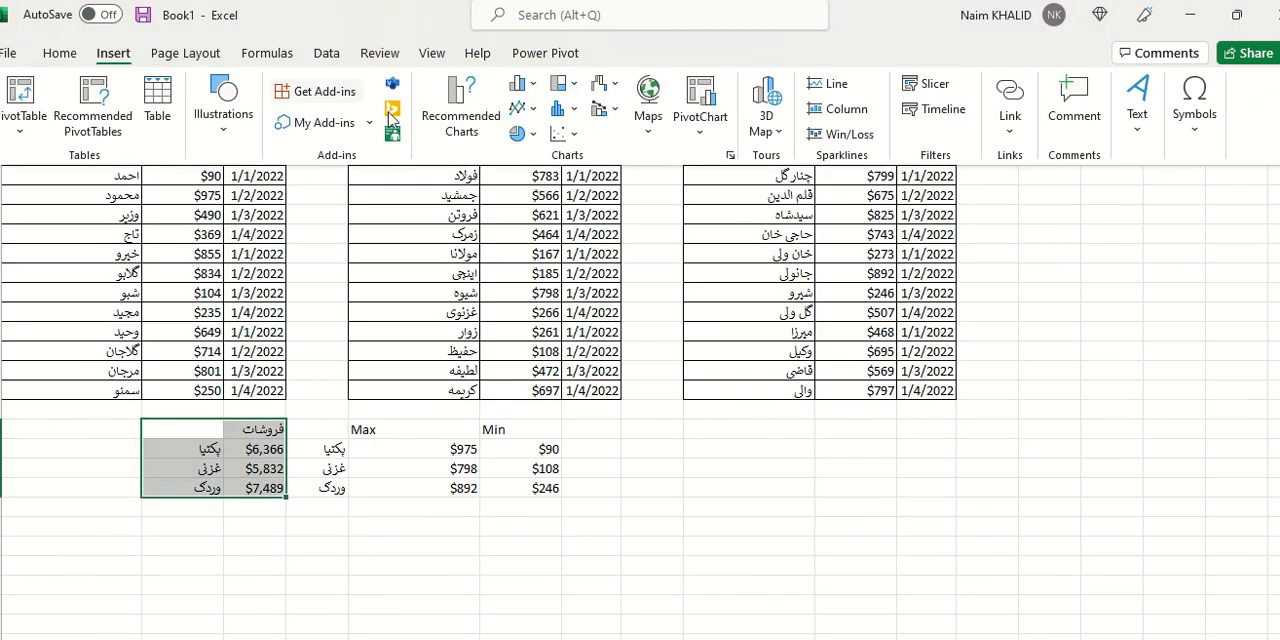
pyautogui.click(536, 91)
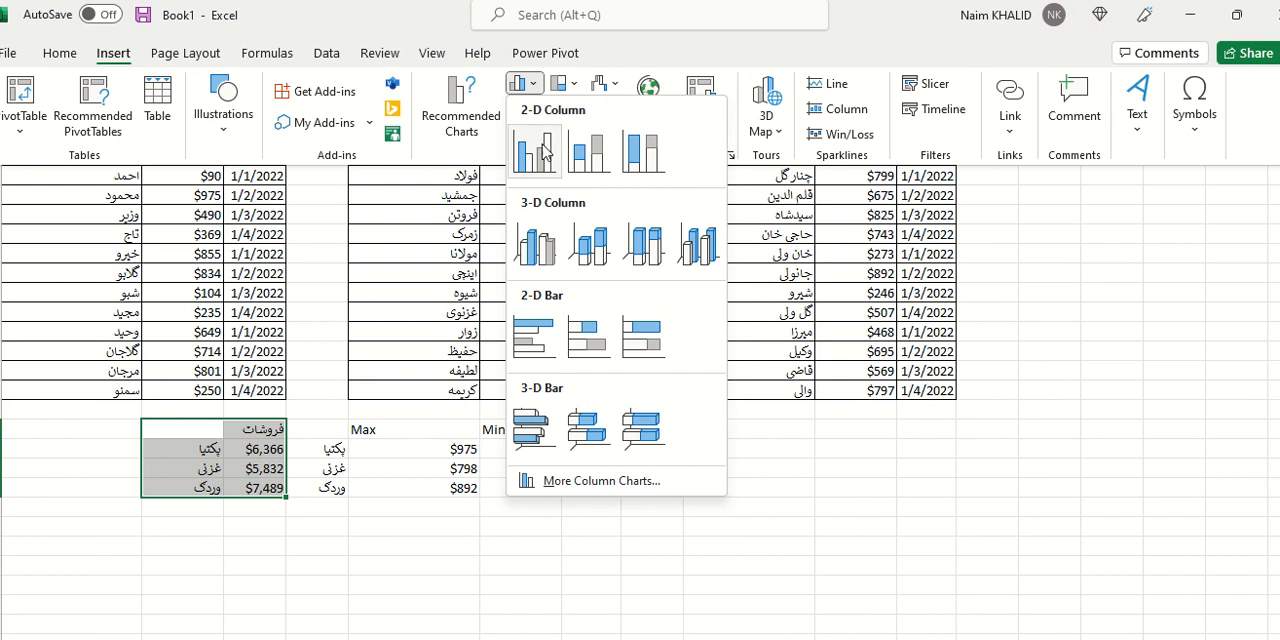
pyautogui.click(533, 151)
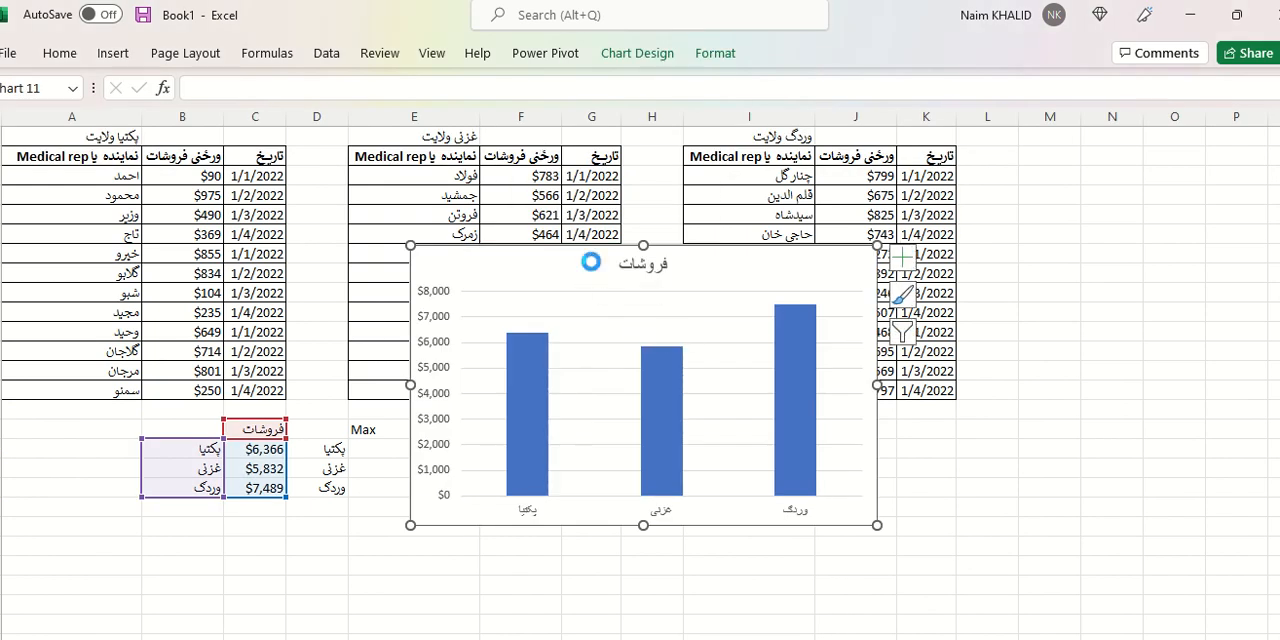
# Move the province totals chart to cell A18 of the chart sheet, below the پکتیا chart.
pyautogui.press('Delete')
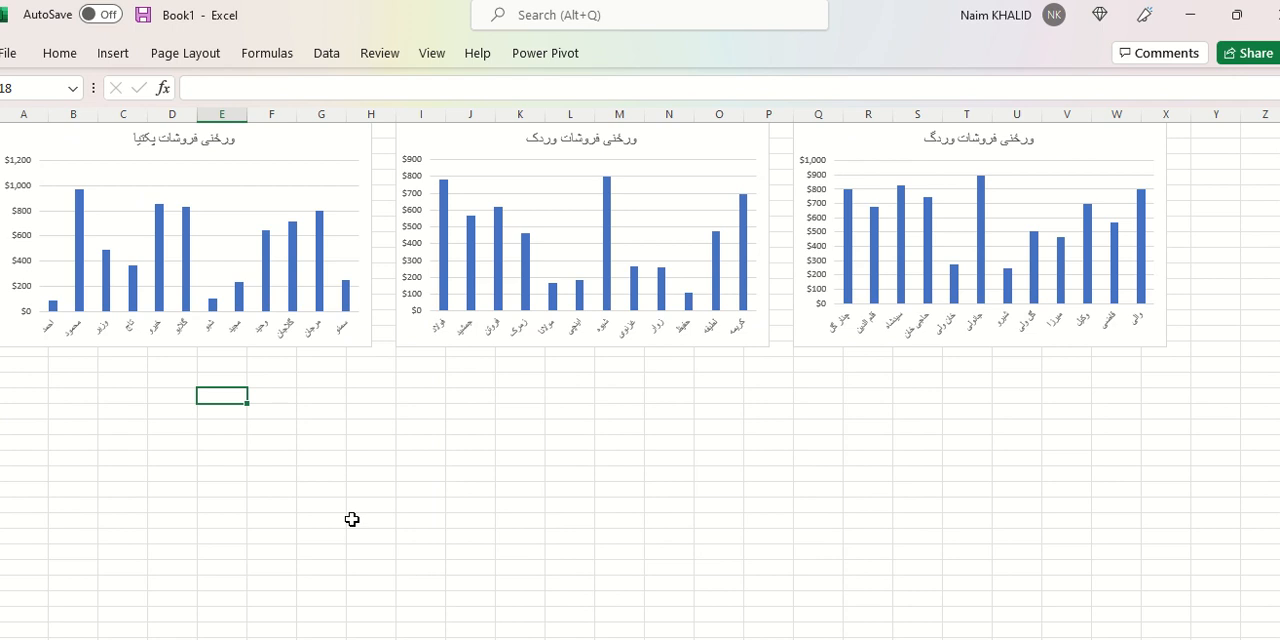
pyautogui.click(59, 409)
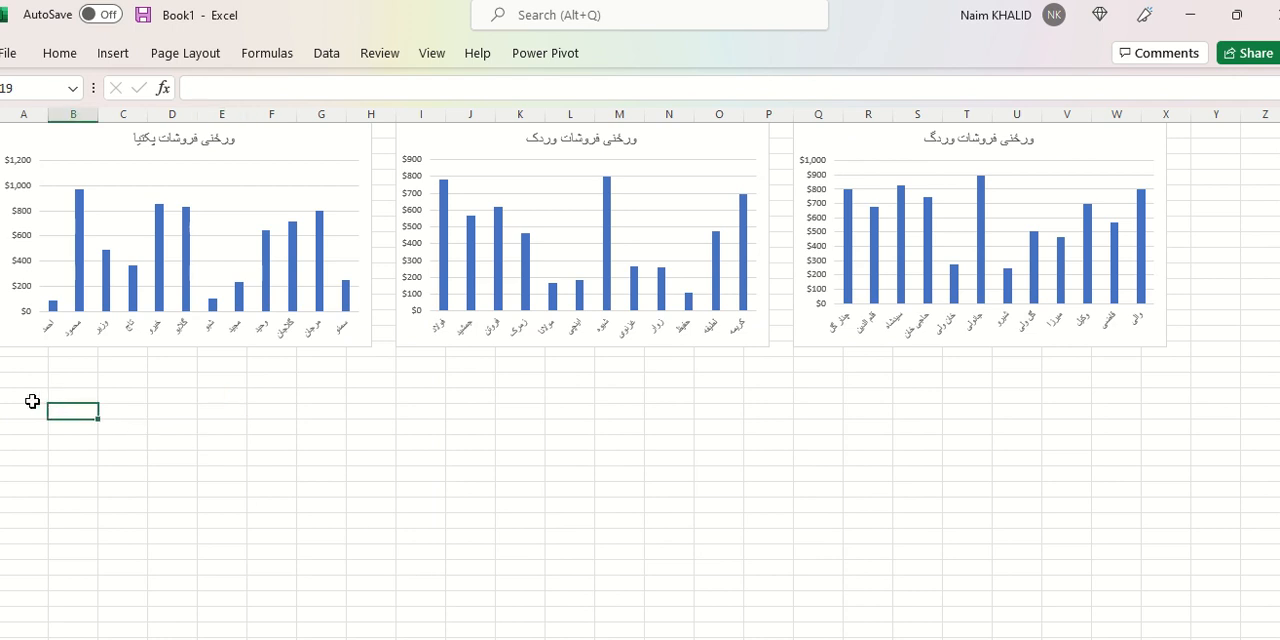
pyautogui.click(34, 405)
pyautogui.hotkey('ctrl', 'v')
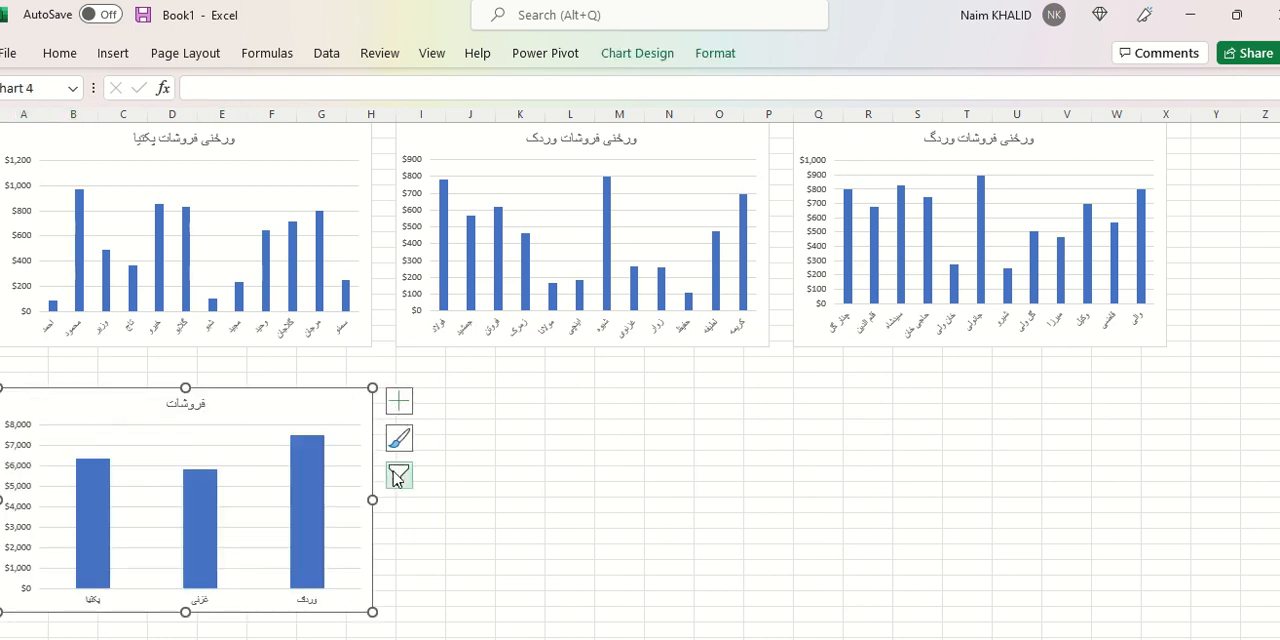
# On the data sheet, insert a 2-D clustered column chart from the Max and Min table in D16:F19.
pyautogui.click(600, 638)
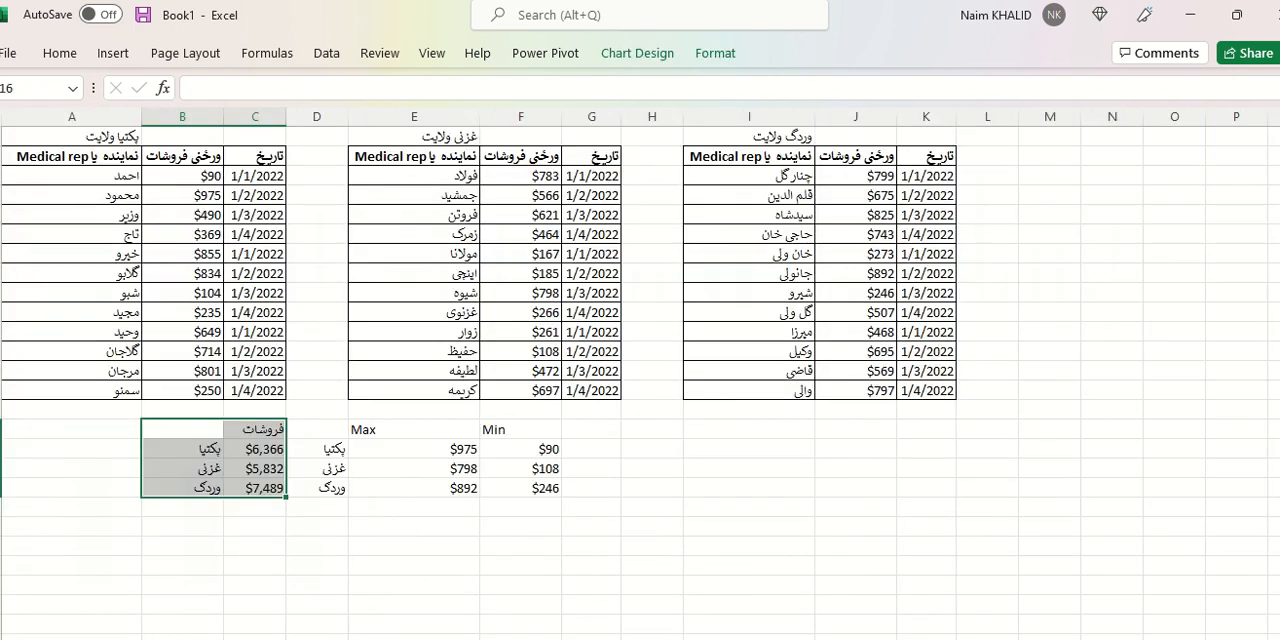
pyautogui.click(495, 535)
pyautogui.click(341, 431)
pyautogui.moveTo(405, 444); pyautogui.dragTo(520, 483)
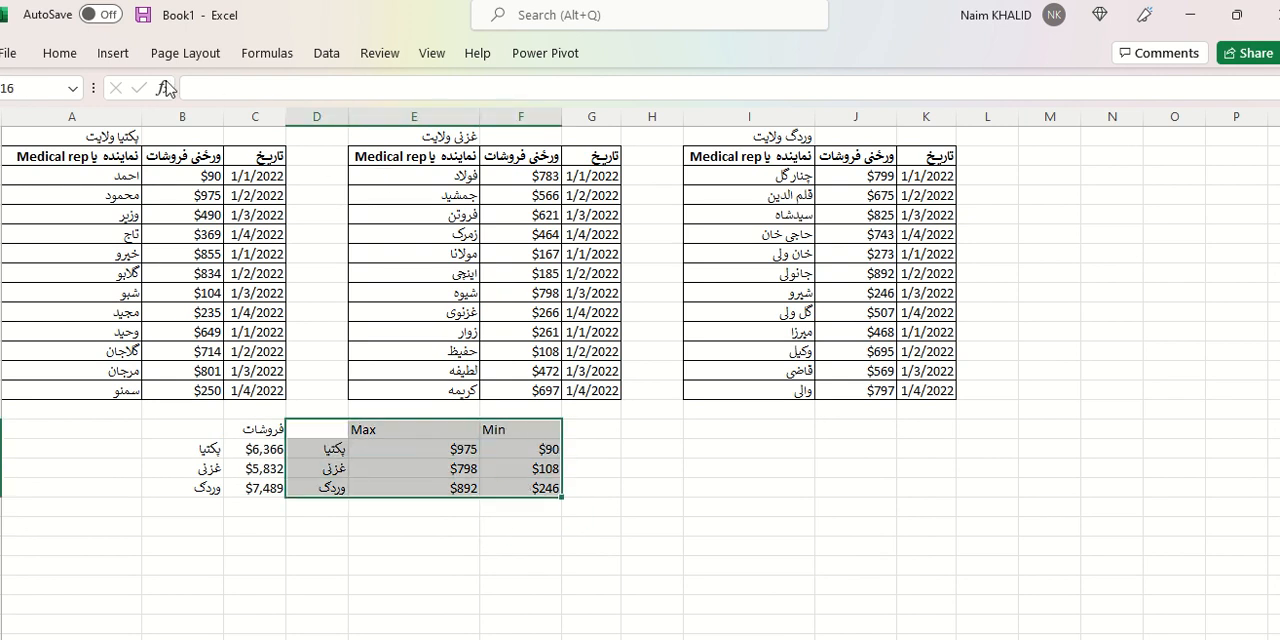
pyautogui.click(118, 58)
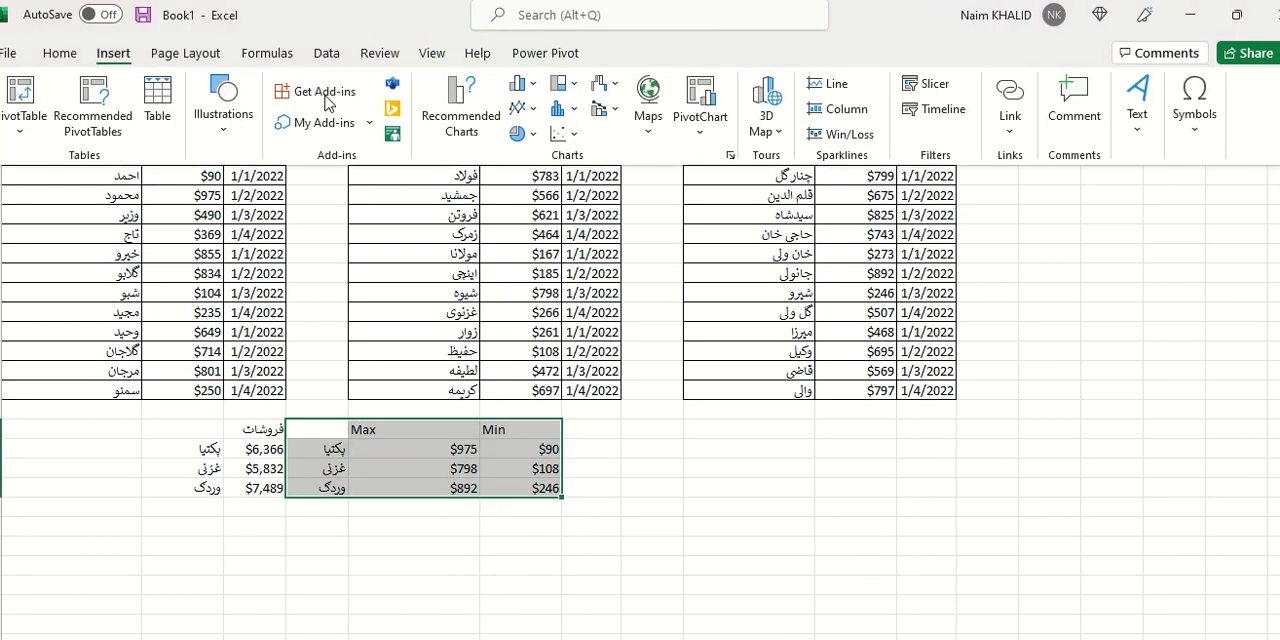
pyautogui.click(521, 84)
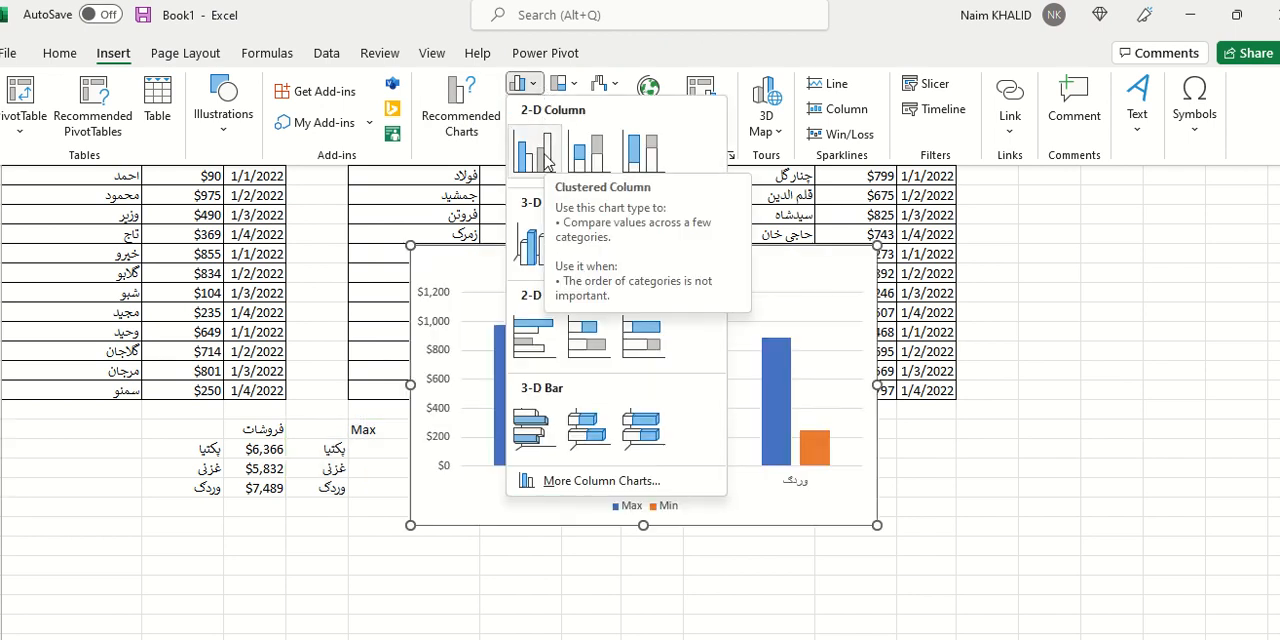
pyautogui.click(545, 160)
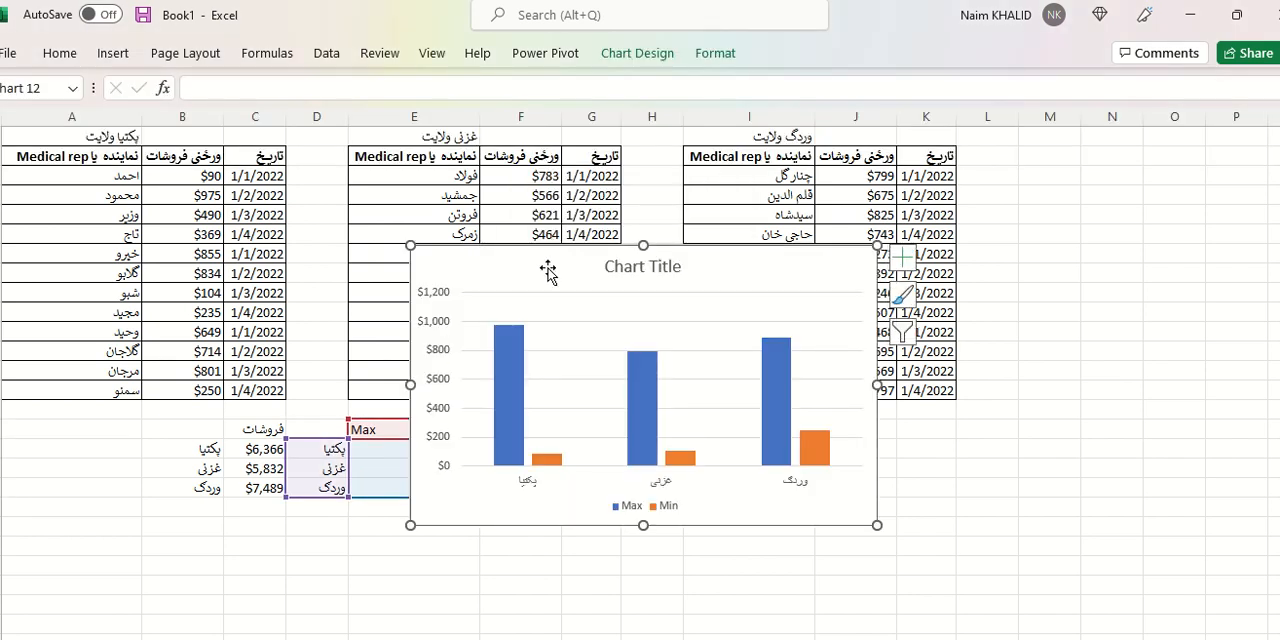
# Replace the Max and Min chart's placeholder title with څوک تقدیر شی؟.
pyautogui.click(614, 264)
pyautogui.click(618, 265)
pyautogui.tripleClick(618, 266)
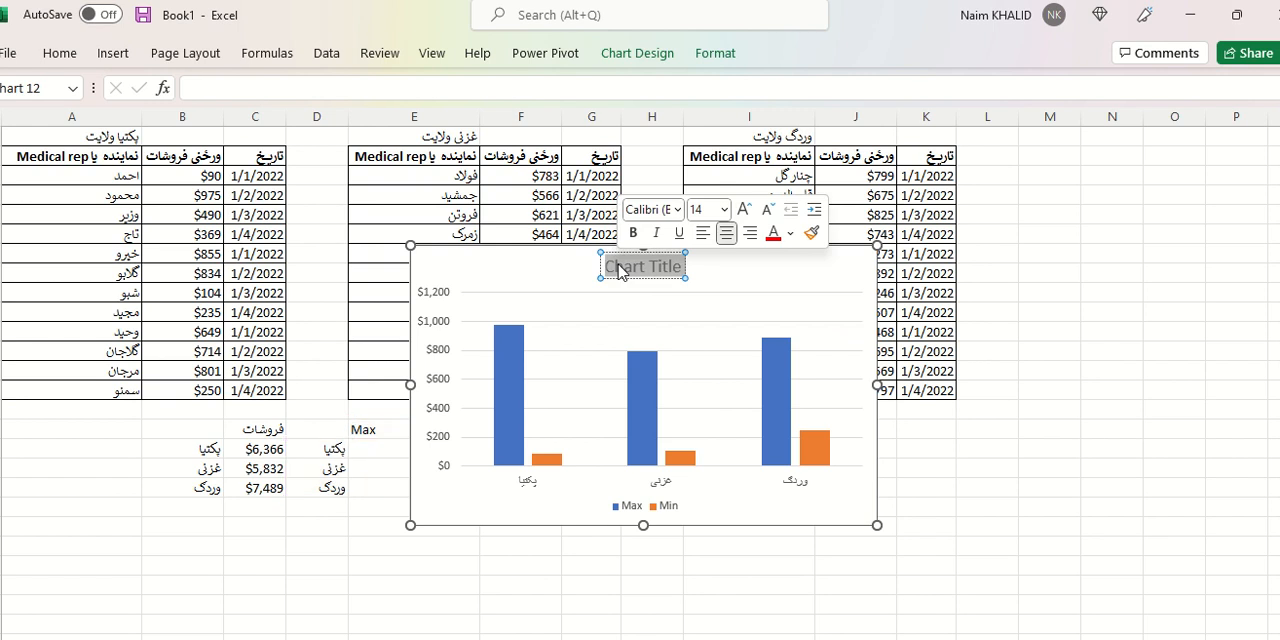
pyautogui.write('خوک')
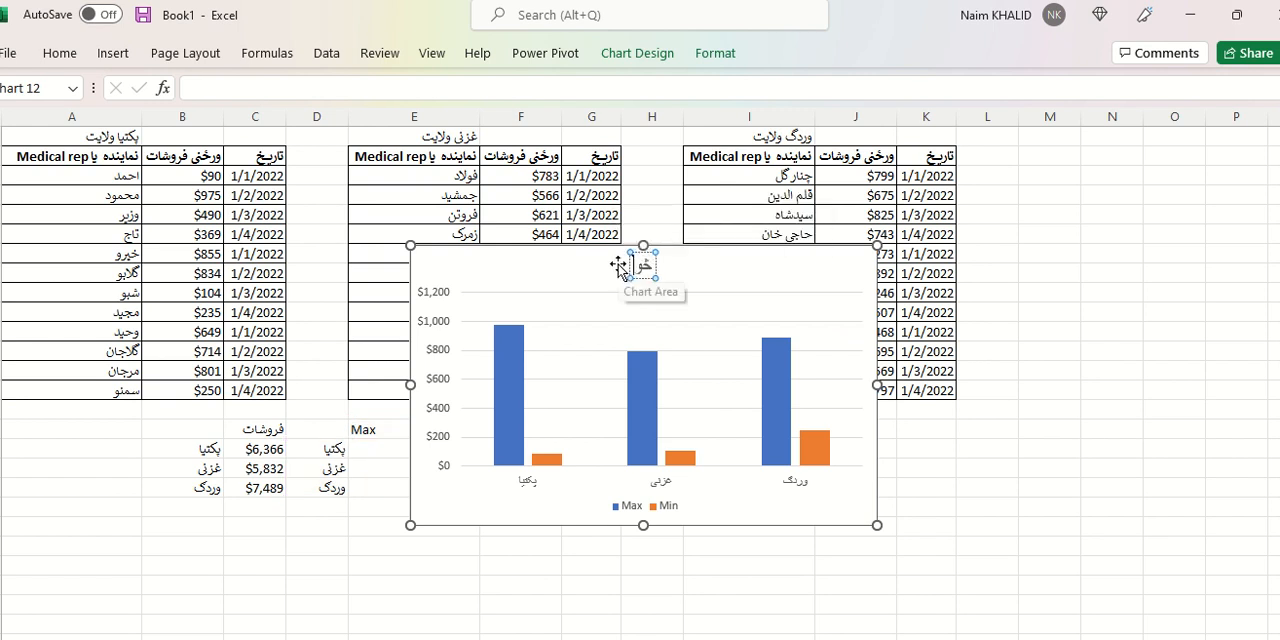
pyautogui.write(' تقدیر')
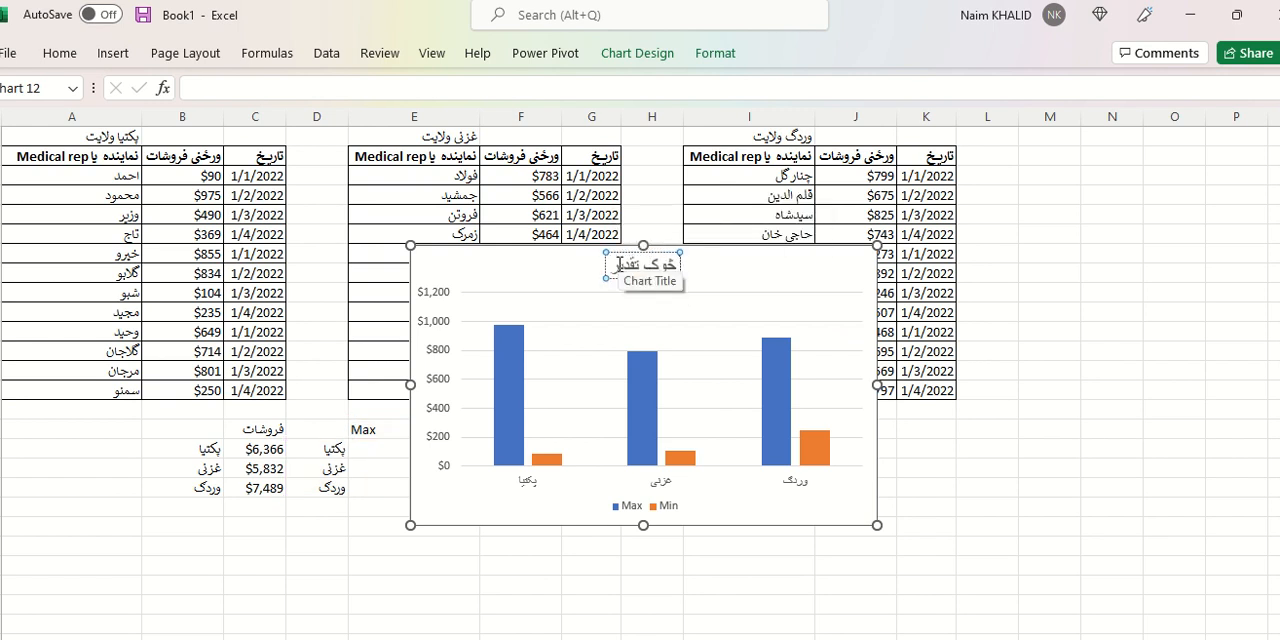
pyautogui.write(' شی؟')
pyautogui.click(512, 278)
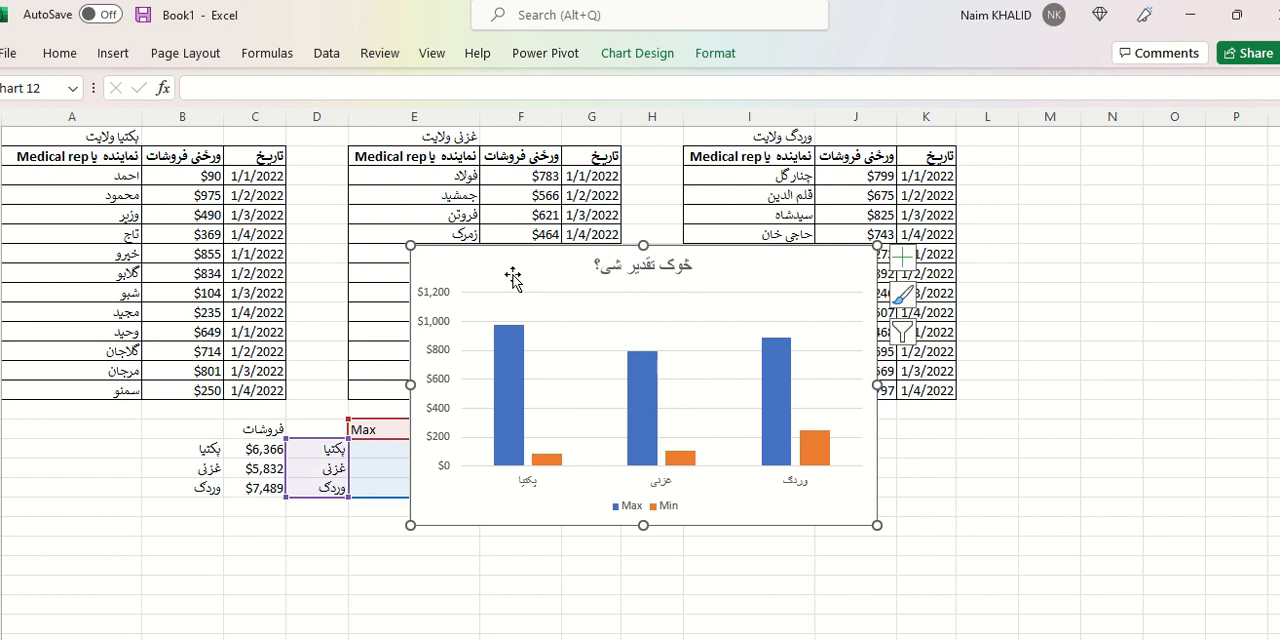
# Move the Max and Min chart to cell K18 of the chart sheet, beside the province totals chart.
pyautogui.press('Delete')
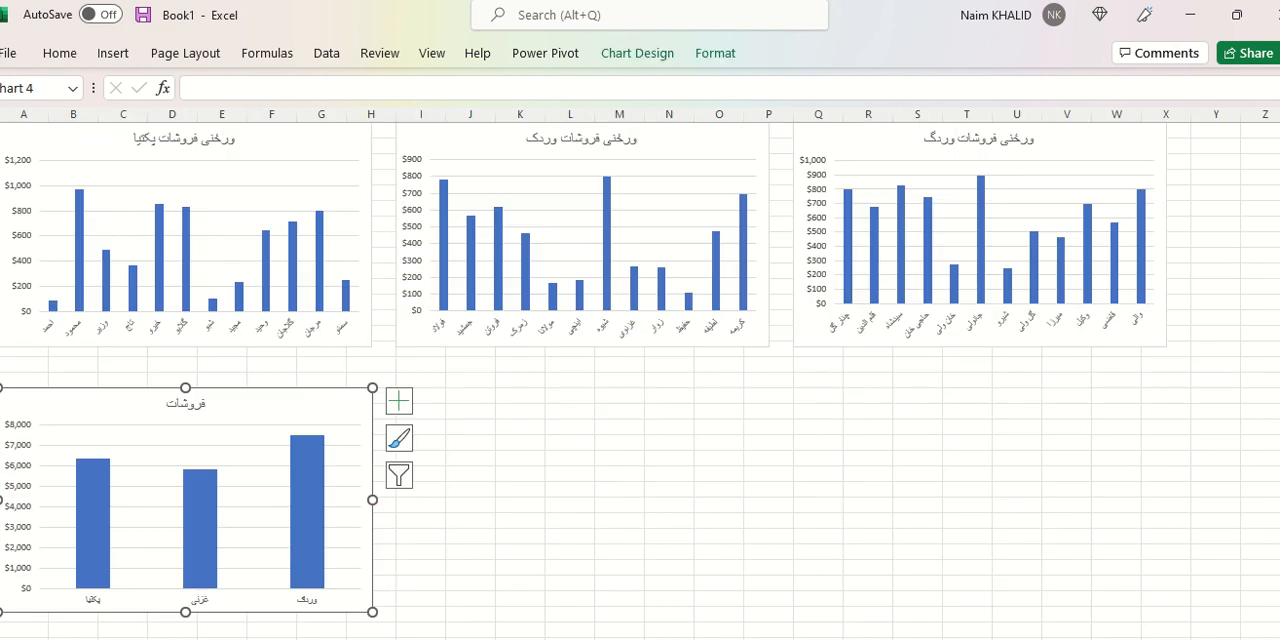
pyautogui.click(531, 391)
pyautogui.hotkey('ctrl', 'v')
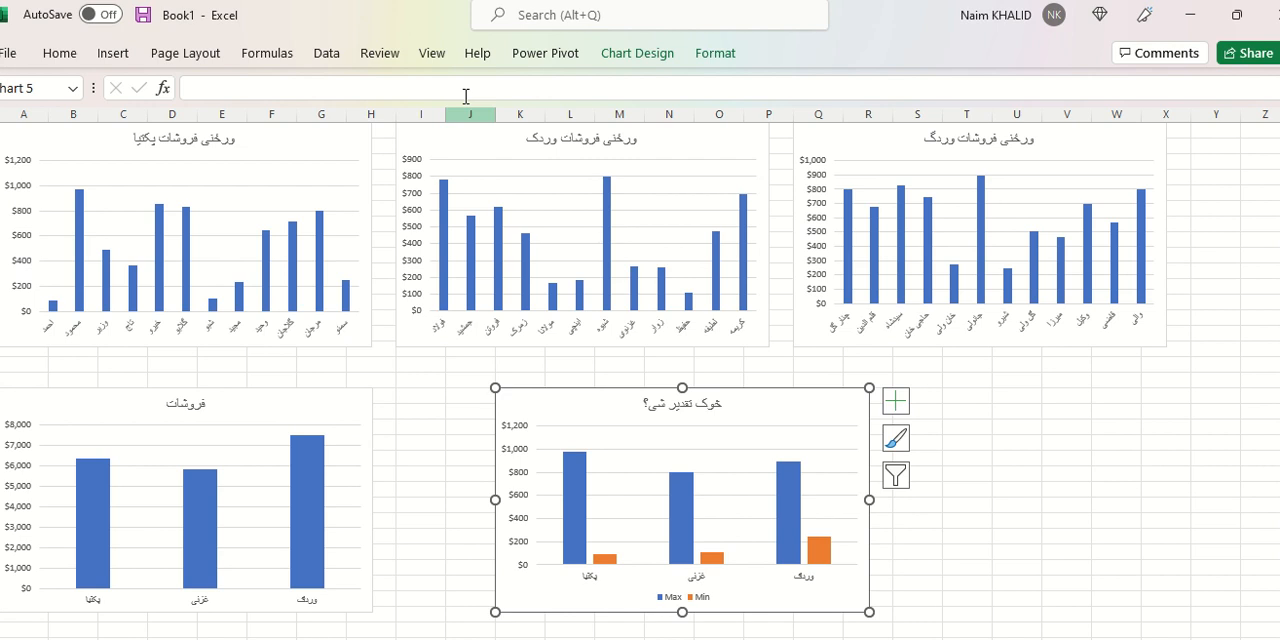
# Hide the gridlines on the chart sheet and collapse the ribbon.
pyautogui.click(424, 400)
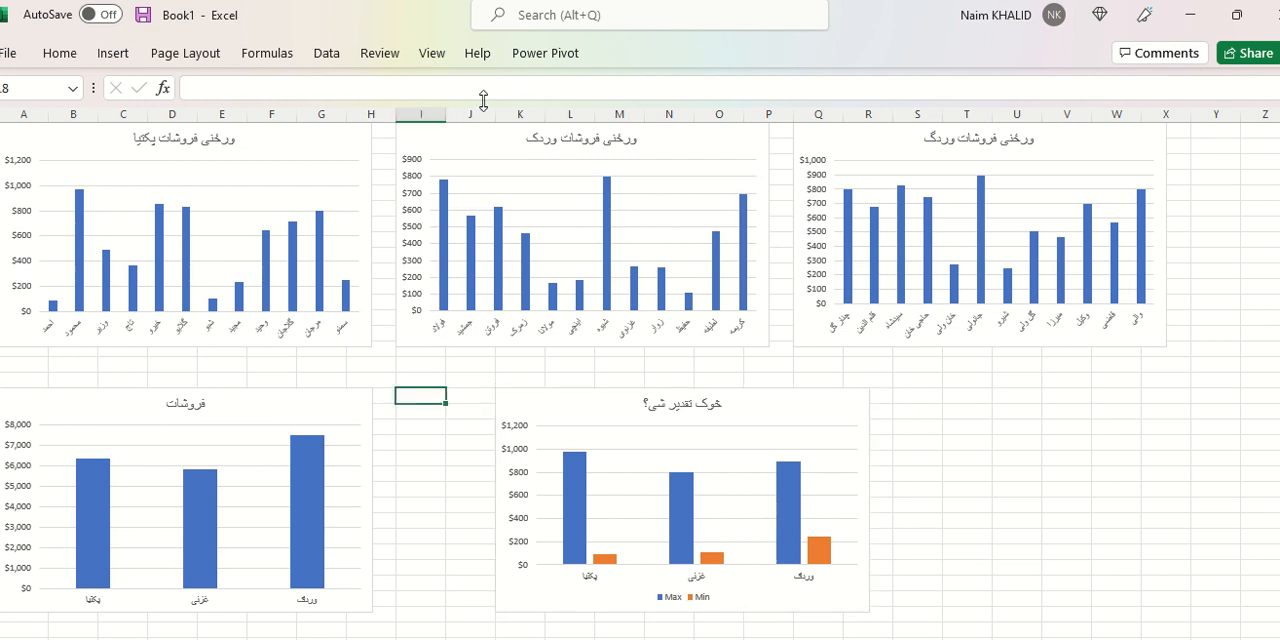
pyautogui.click(431, 58)
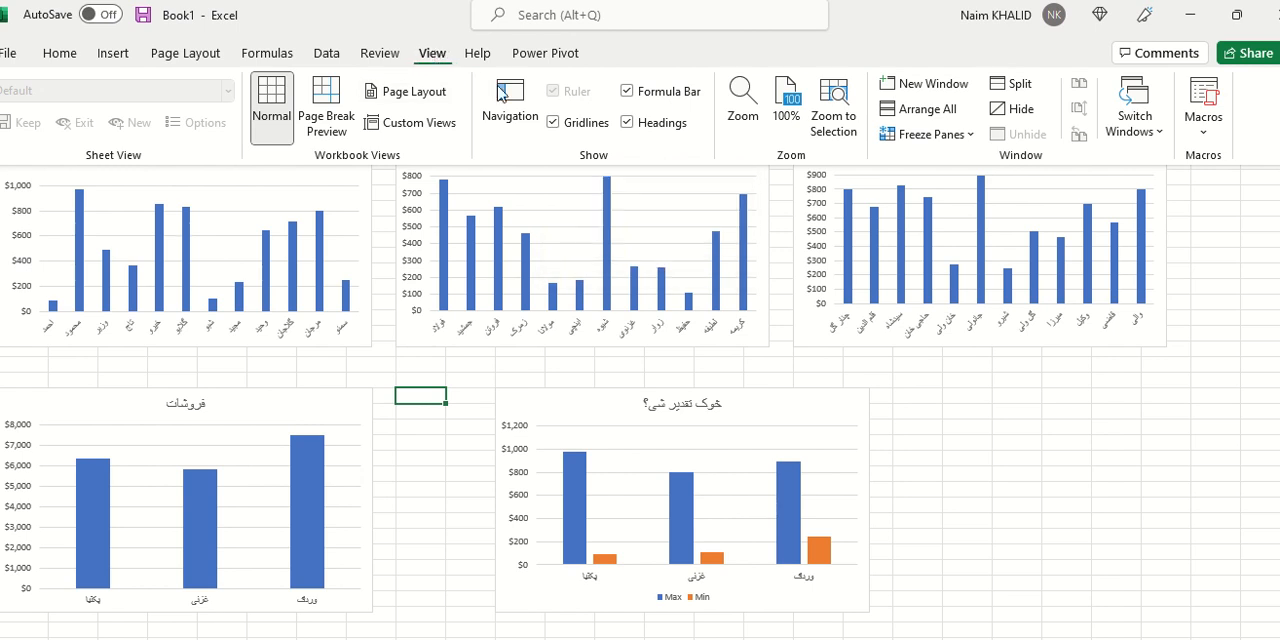
pyautogui.click(553, 122)
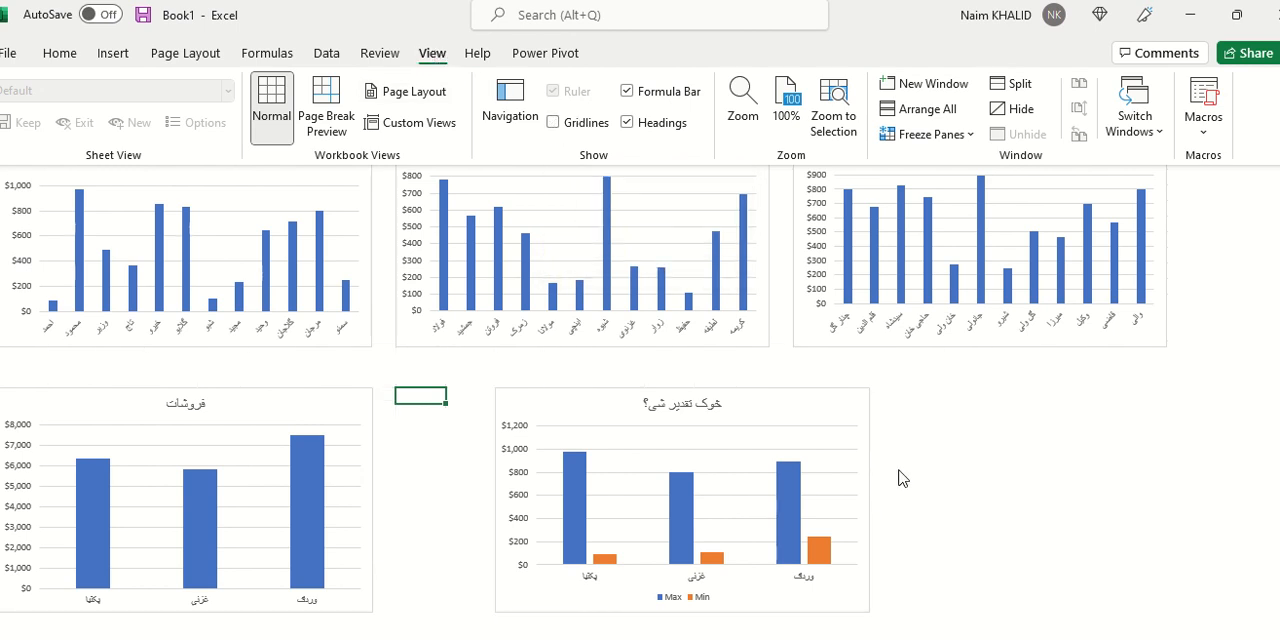
pyautogui.press('Escape')
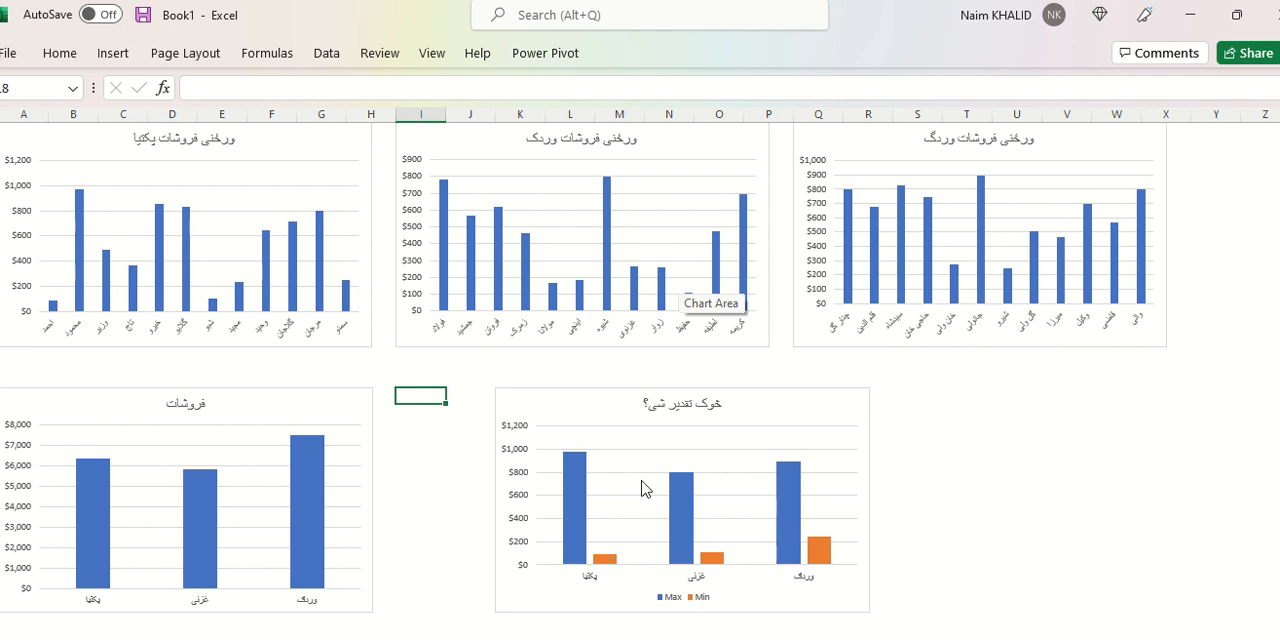
# On the data sheet, set the first پکتیا daily sales value in cell B3 to 1000.
pyautogui.click(284, 407)
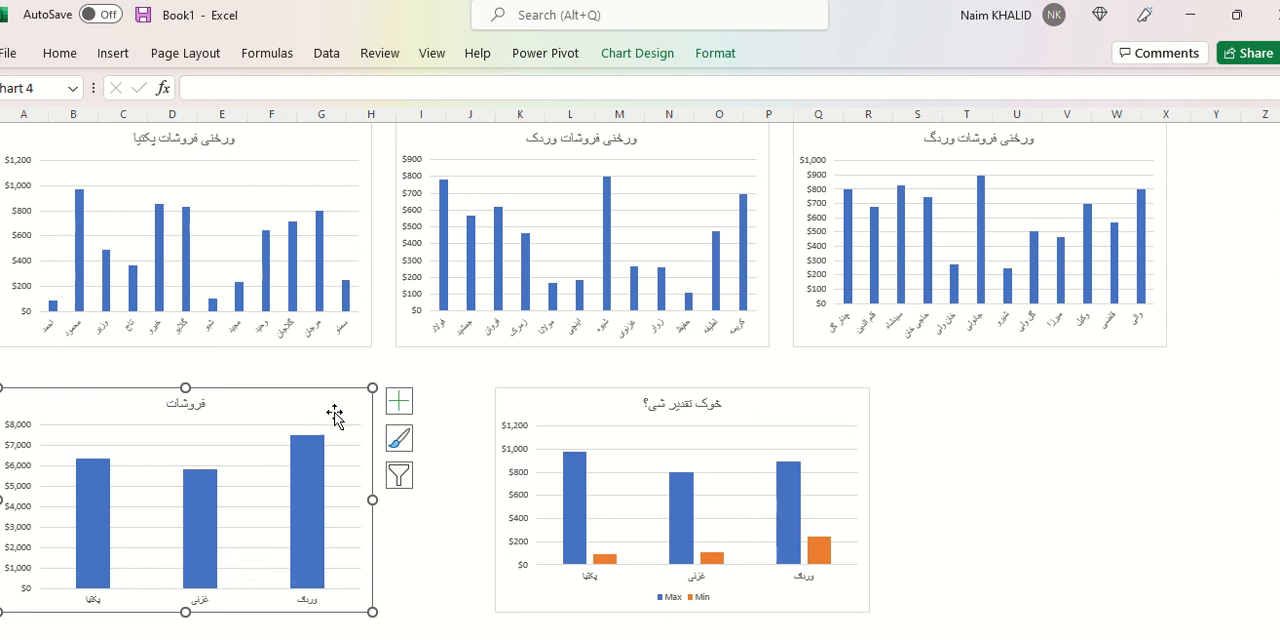
pyautogui.click(140, 639)
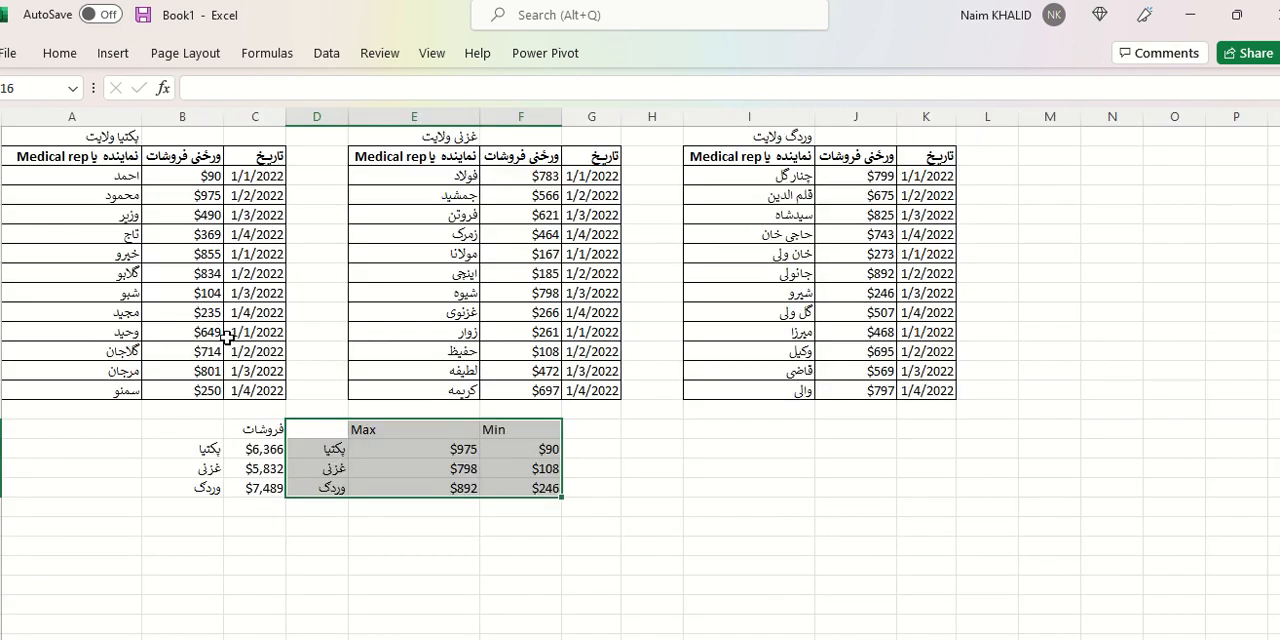
pyautogui.click(192, 389)
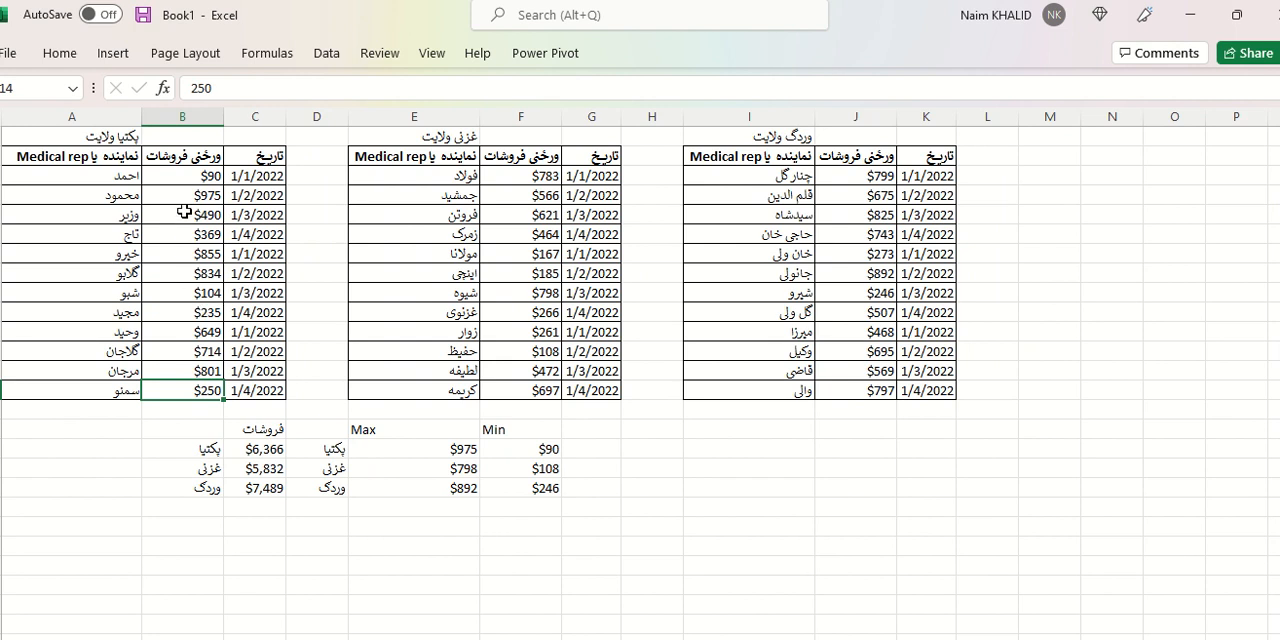
pyautogui.click(182, 175)
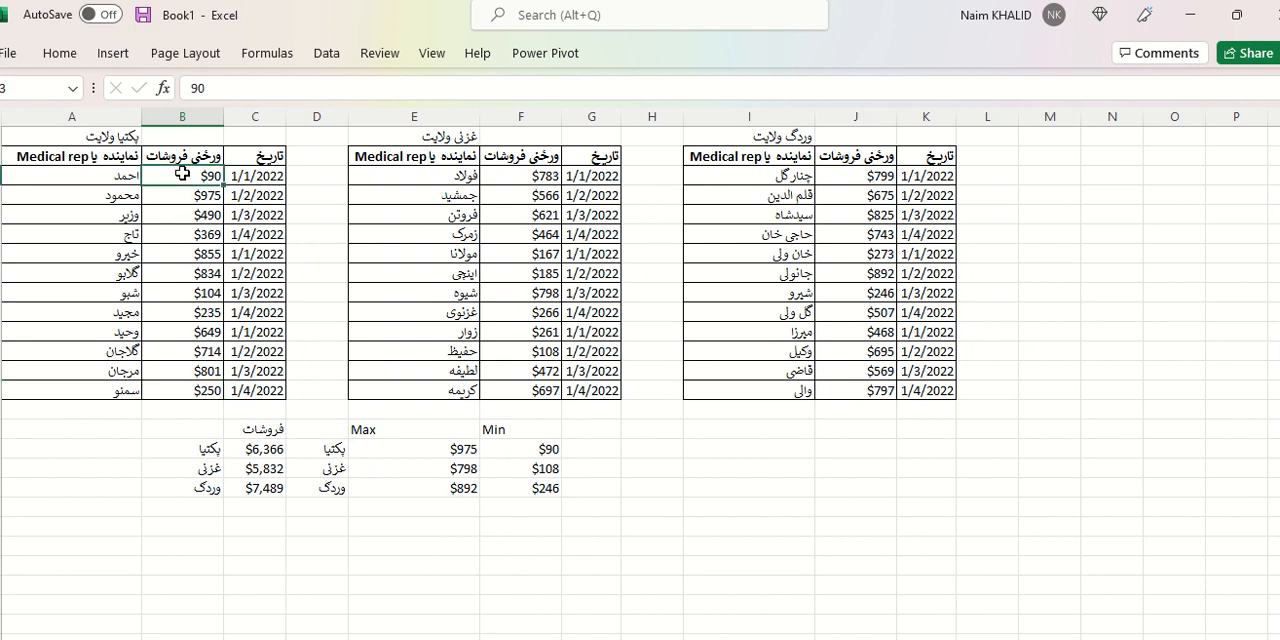
pyautogui.write('١٠٠٠')
pyautogui.press('Return')
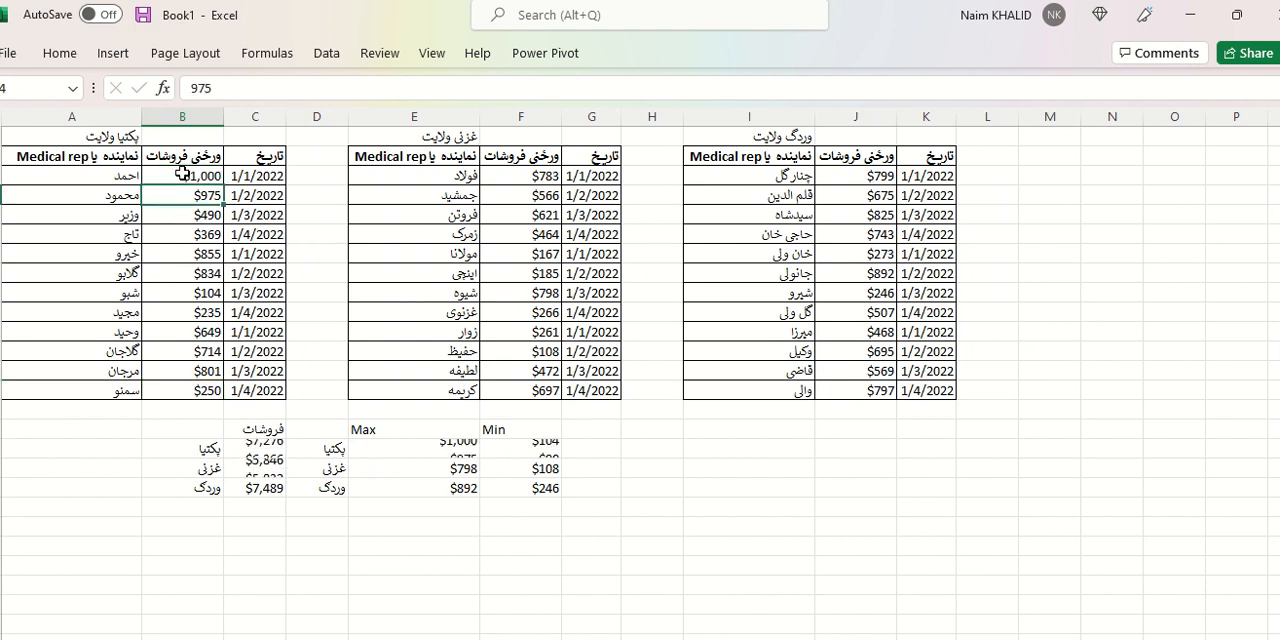
# On the chart sheet, examine the first bar of the پکتیا daily sales chart and compare the provinces' bars in the Max and Min chart.
pyautogui.click(350, 637)
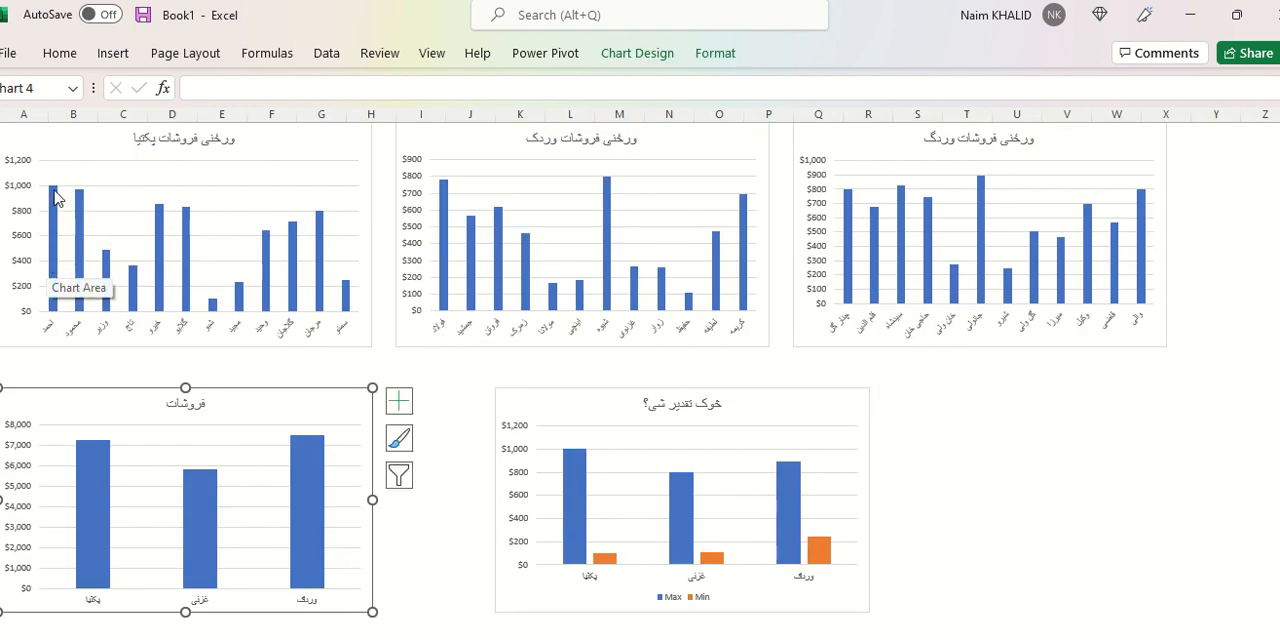
pyautogui.moveTo(55, 197)
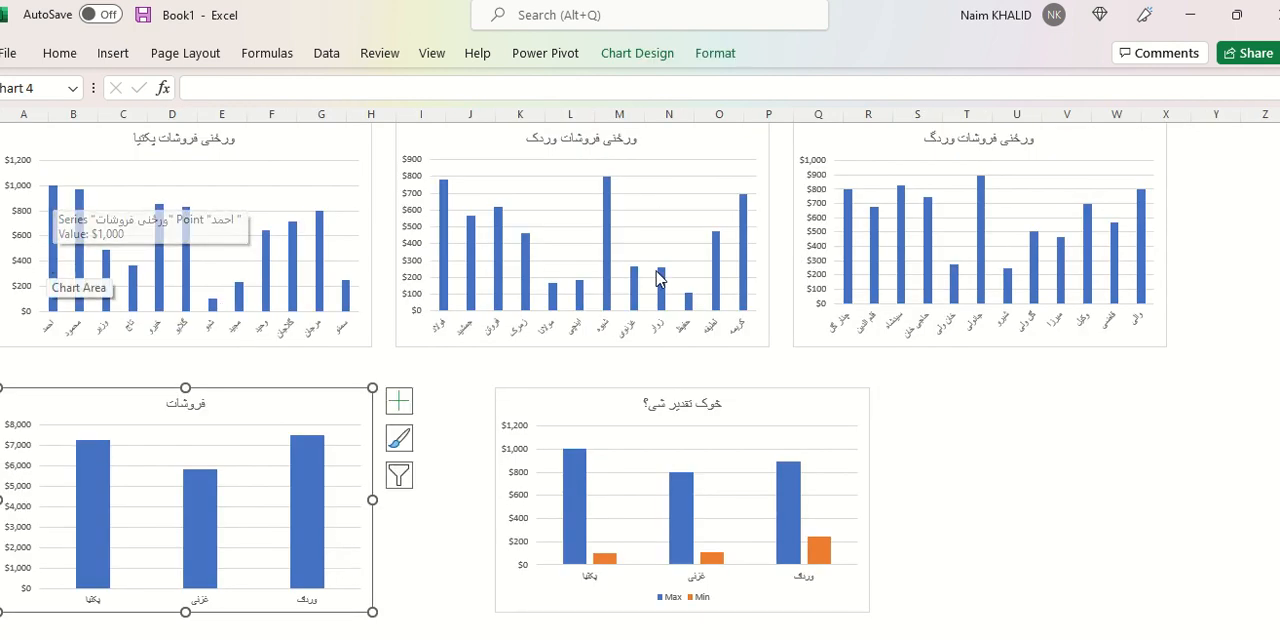
pyautogui.moveTo(634, 287)
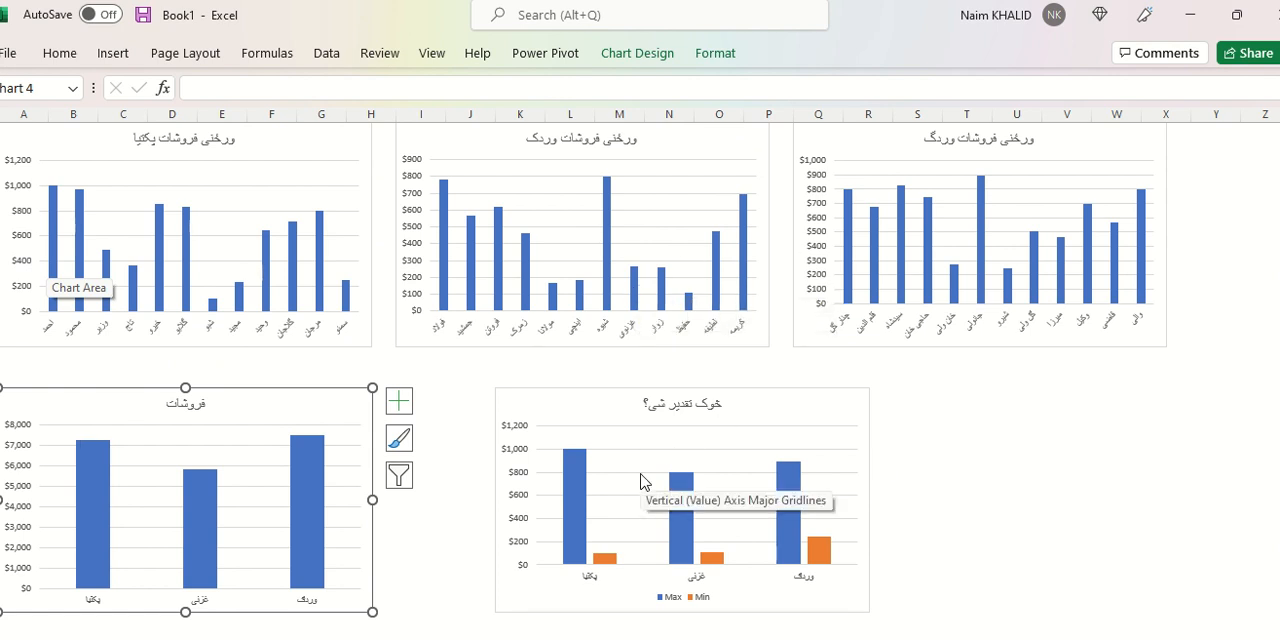
pyautogui.click(585, 485)
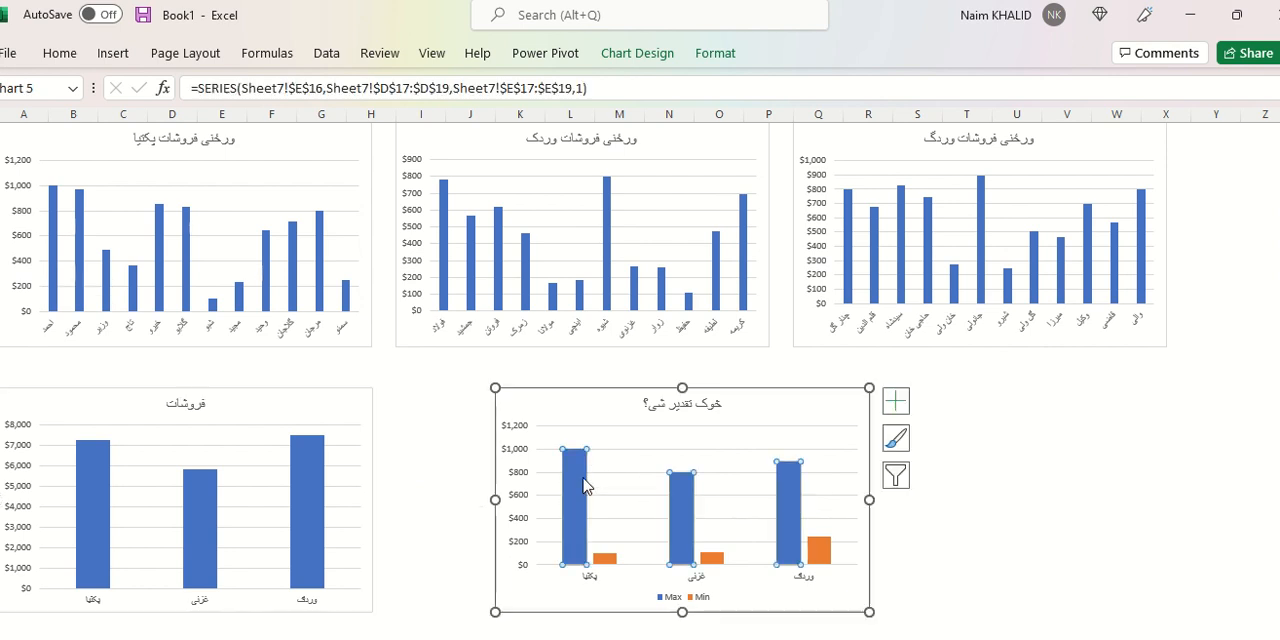
pyautogui.click(616, 566)
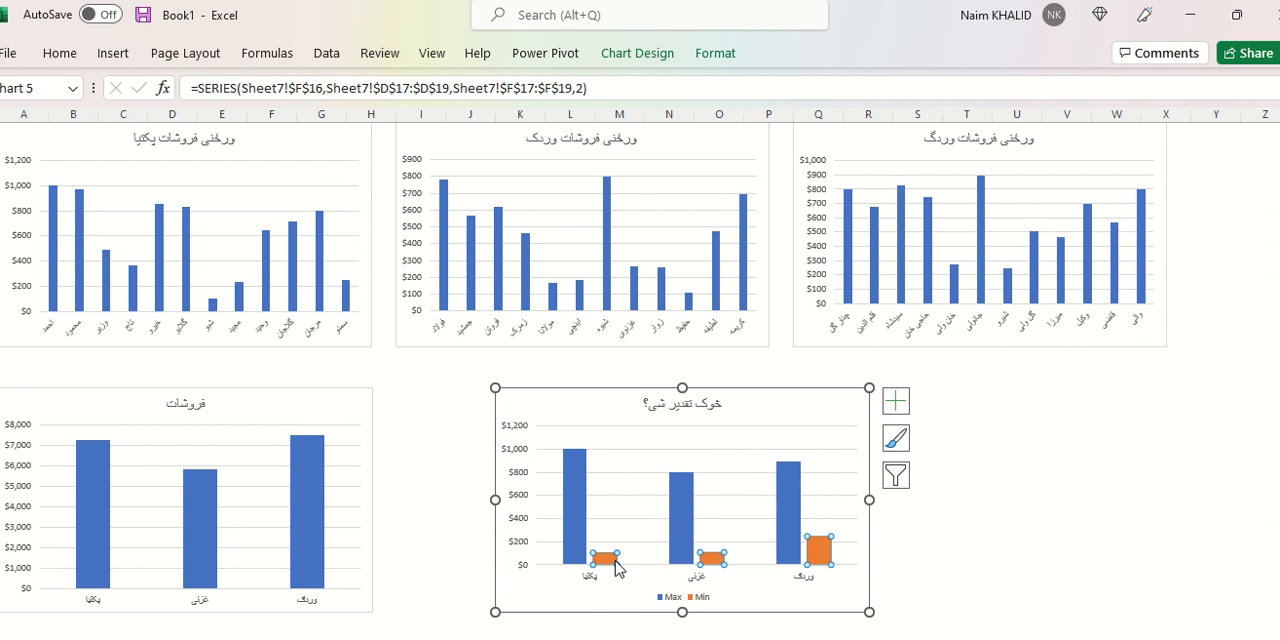
pyautogui.click(818, 551)
pyautogui.click(567, 500)
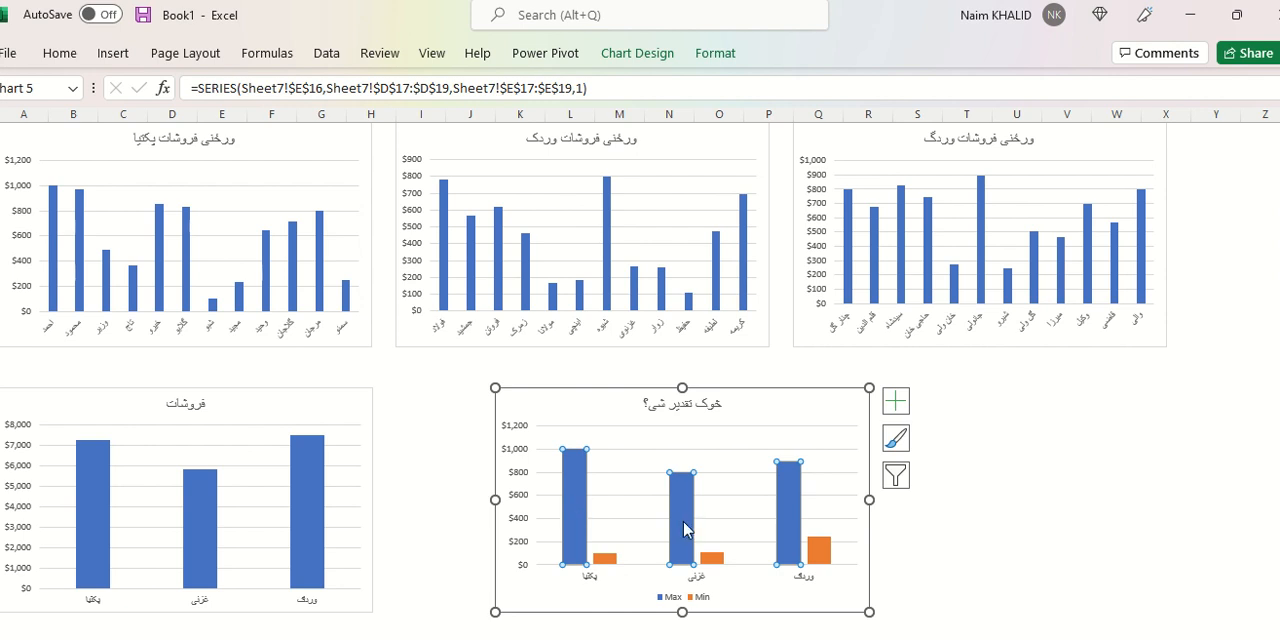
pyautogui.click(783, 499)
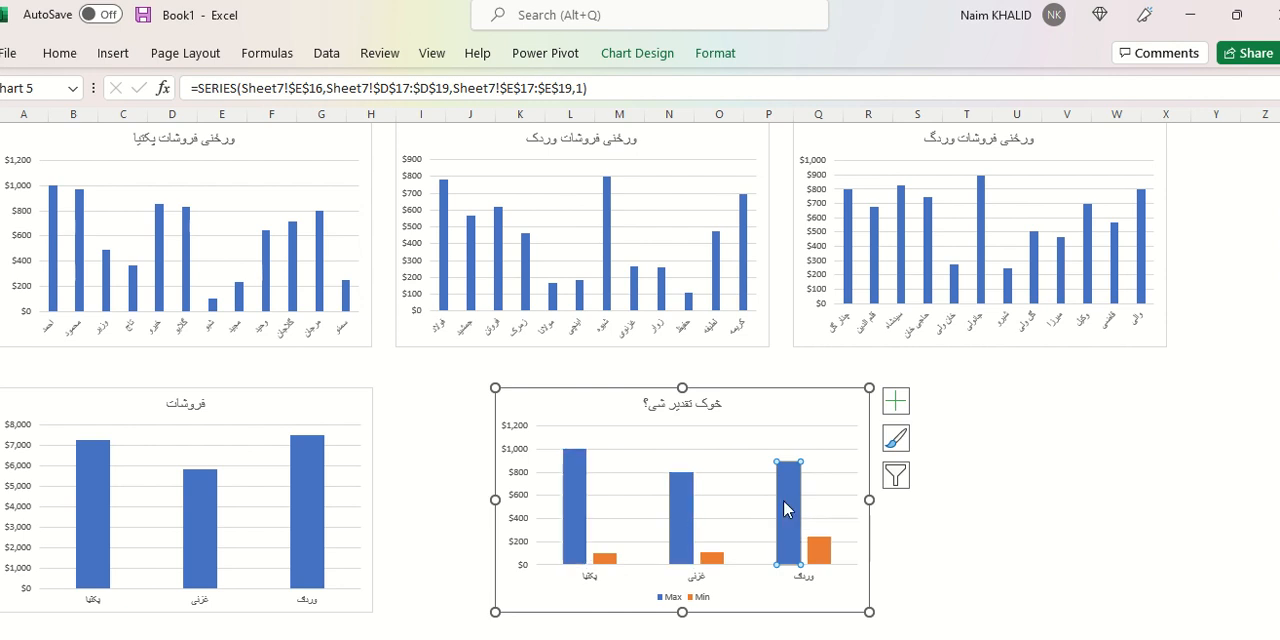
pyautogui.click(677, 508)
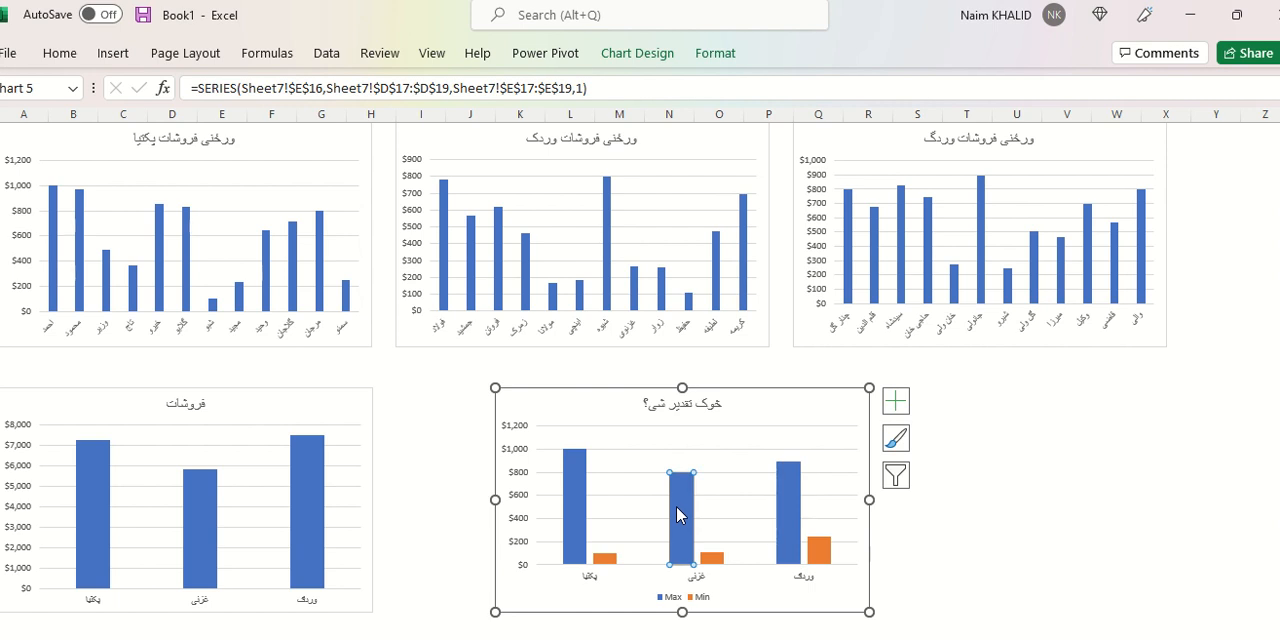